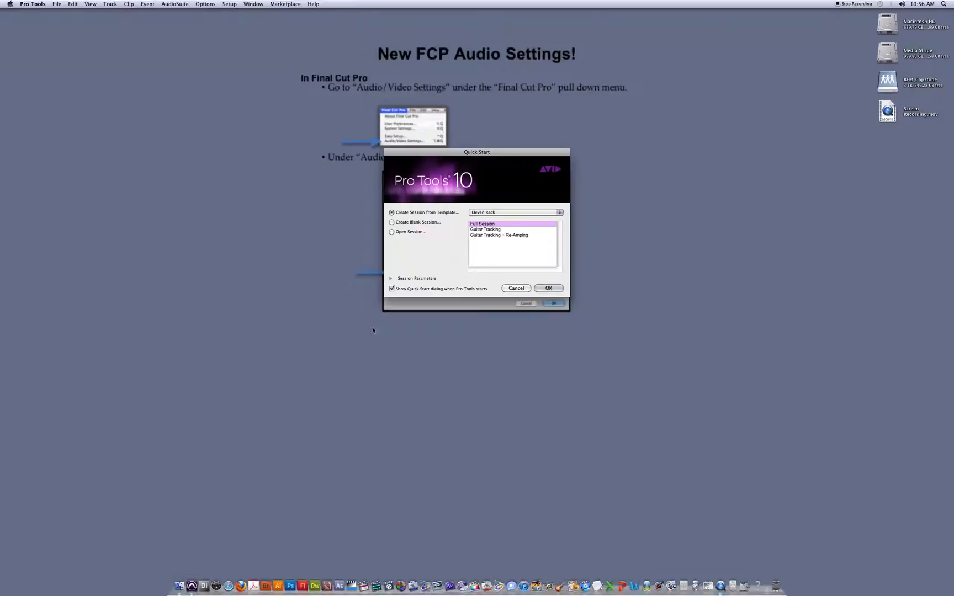
- Create a blank session with AIFF audio files, 16 Bit depth and a 44.1 kHz sample rate
click(393, 222)
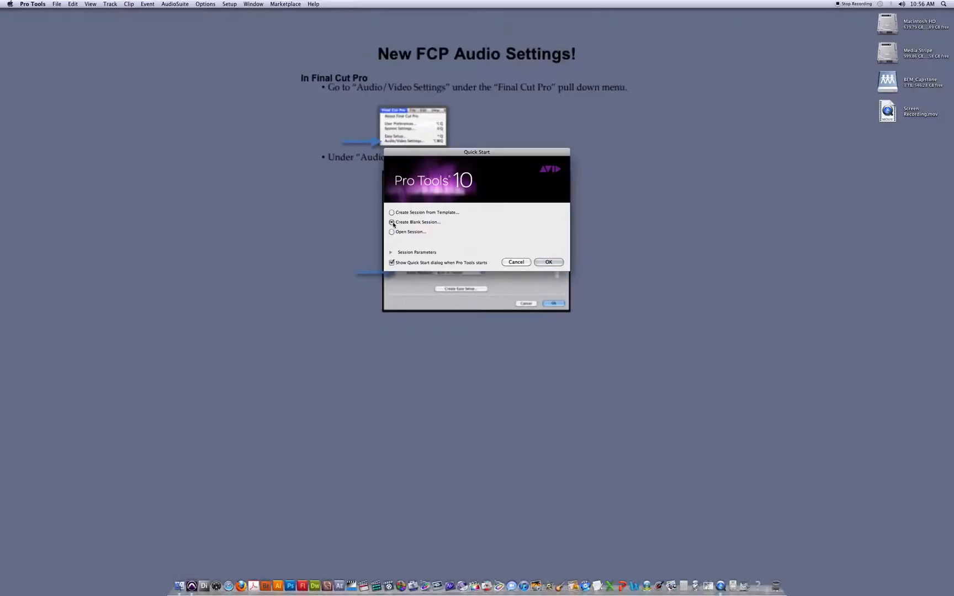
click(392, 253)
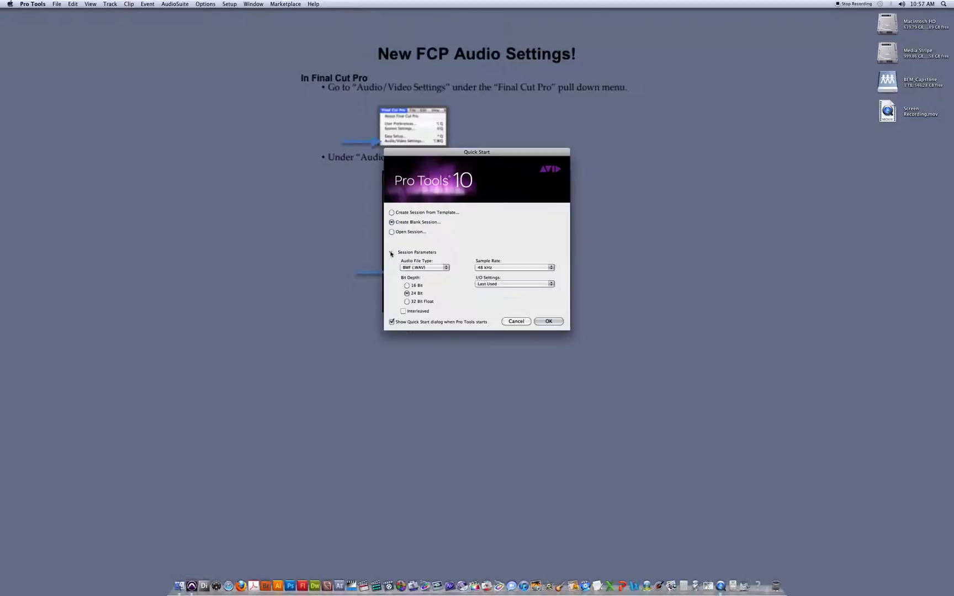
click(407, 286)
click(444, 269)
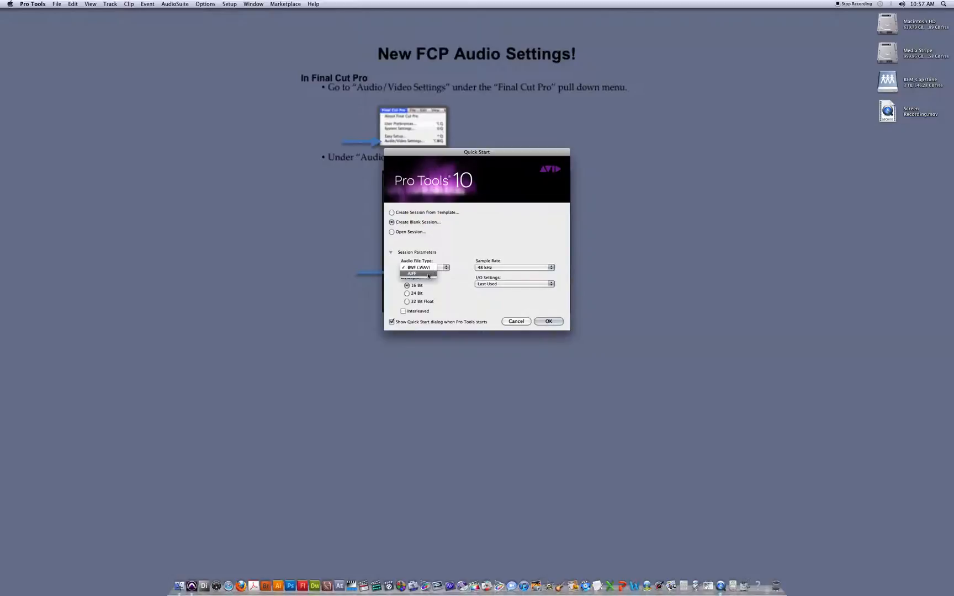
click(422, 274)
click(548, 267)
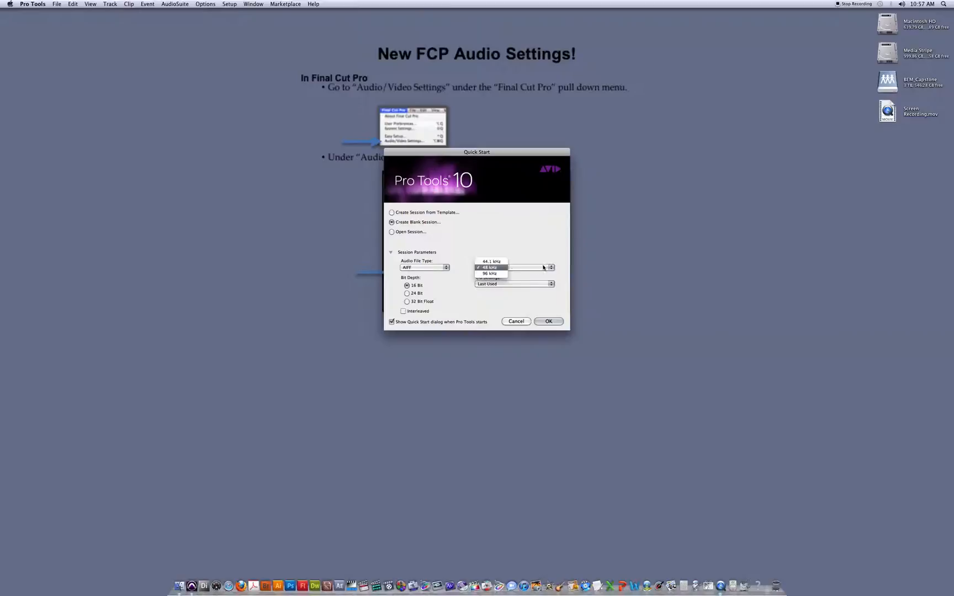
click(516, 261)
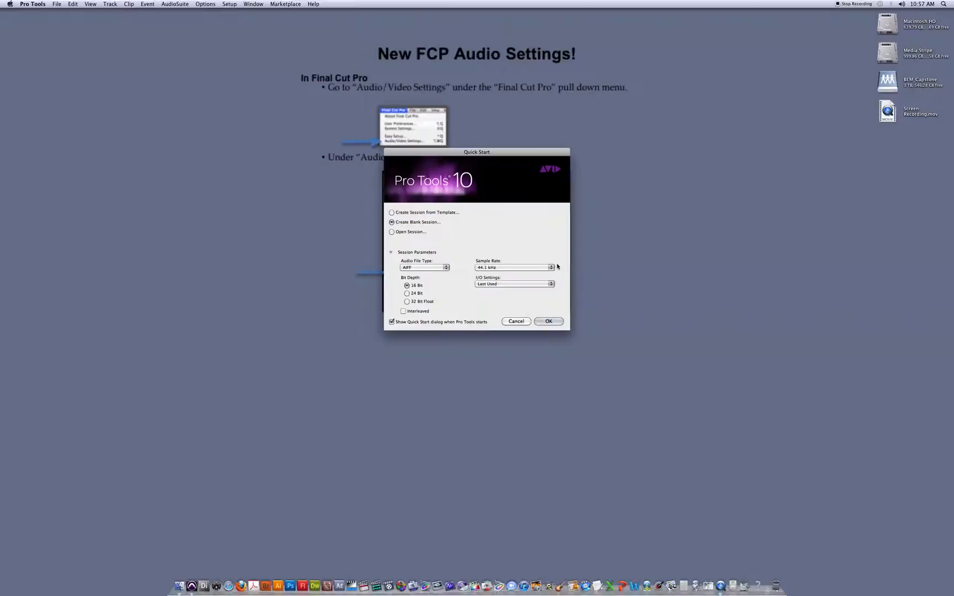
click(550, 322)
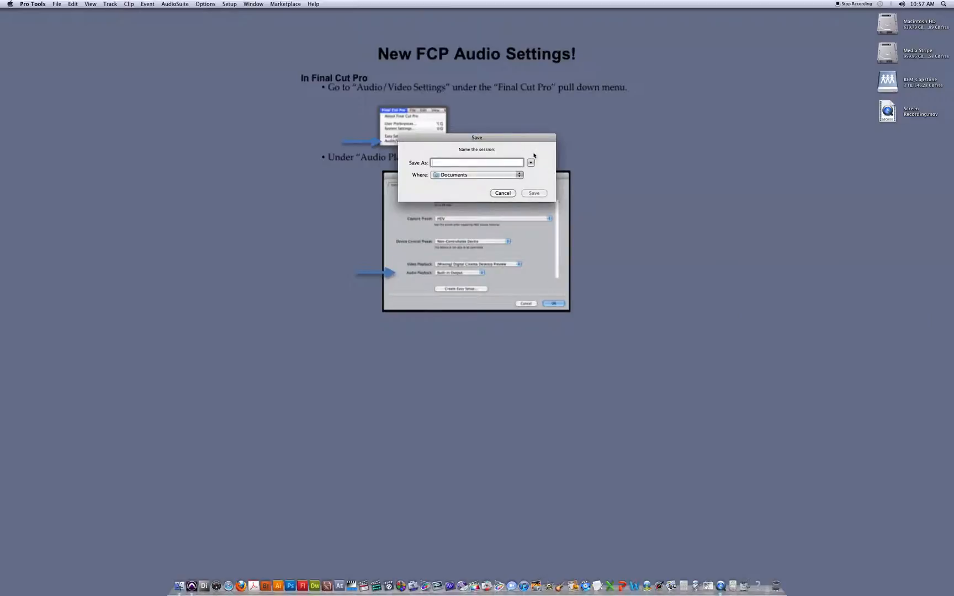
- Save the new session to the Desktop under the name tutorial1
click(531, 162)
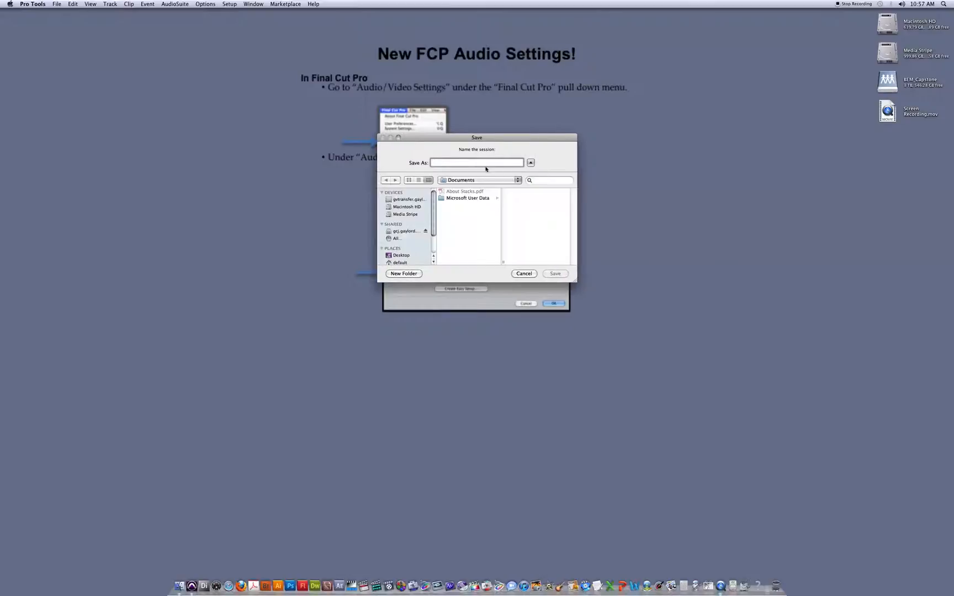
click(403, 255)
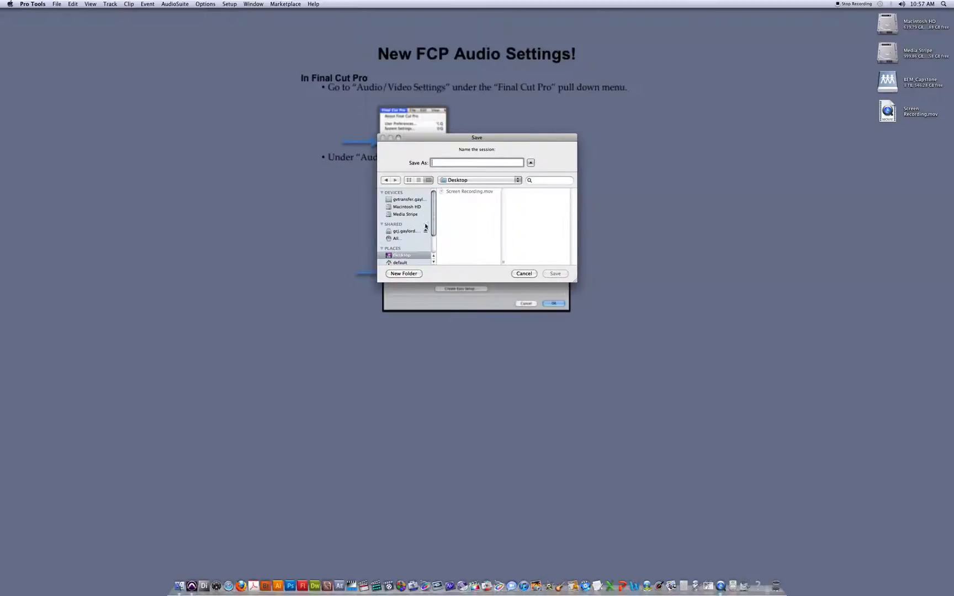
text(tut)
key(BackSpace)
key(BackSpace)
key(BackSpace)
key(Return)
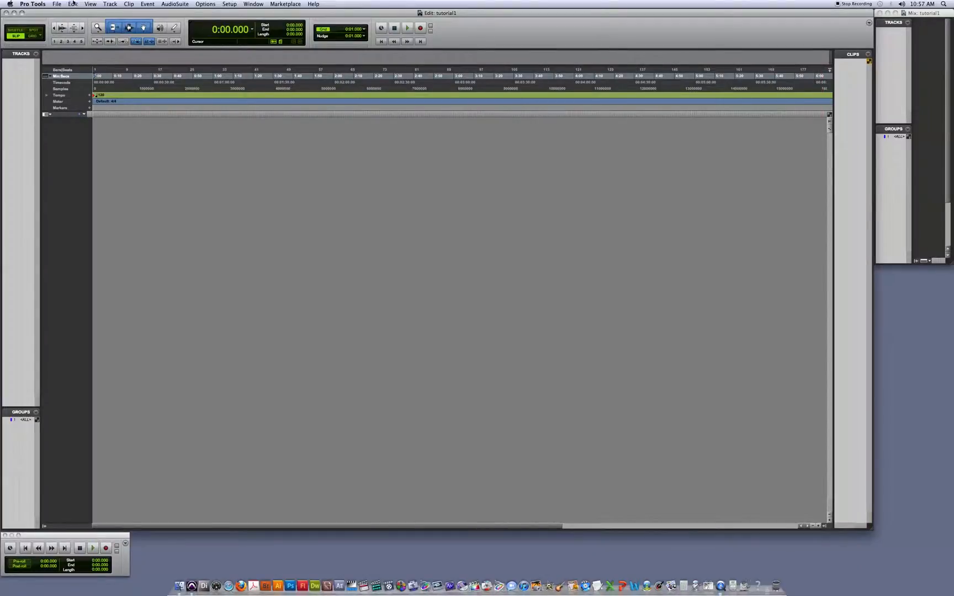
- Hide Pro Tools to look at the tutorial1 session folder on the desktop, and bring Pro Tools back
click(38, 4)
mouse_move(43, 39)
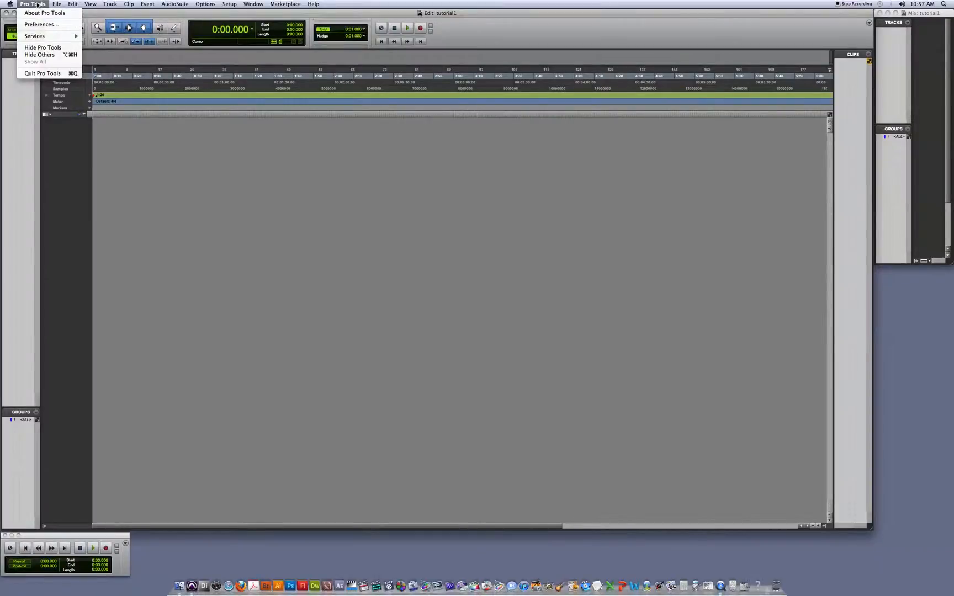
mouse_move(9, 4)
click(43, 48)
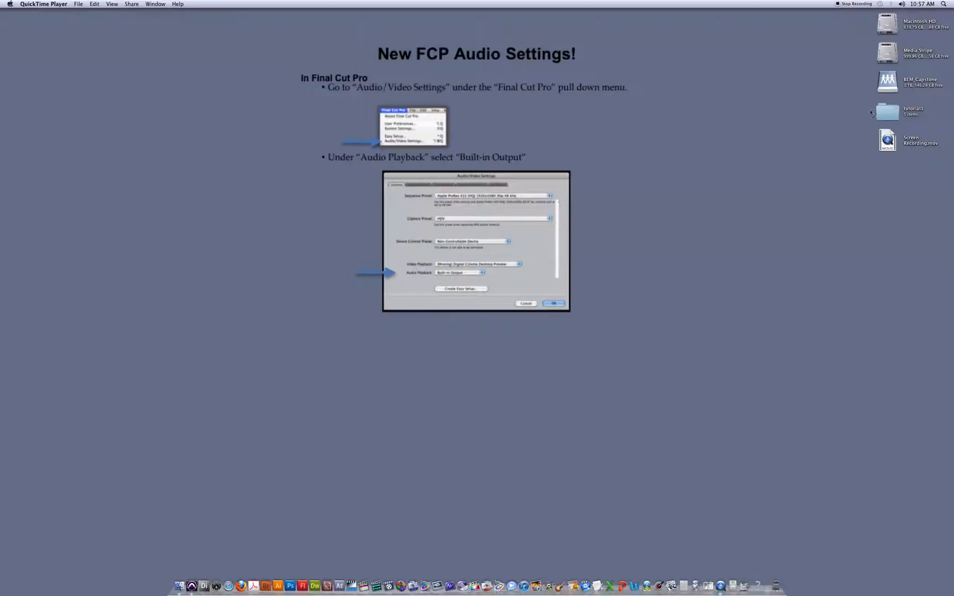
click(192, 586)
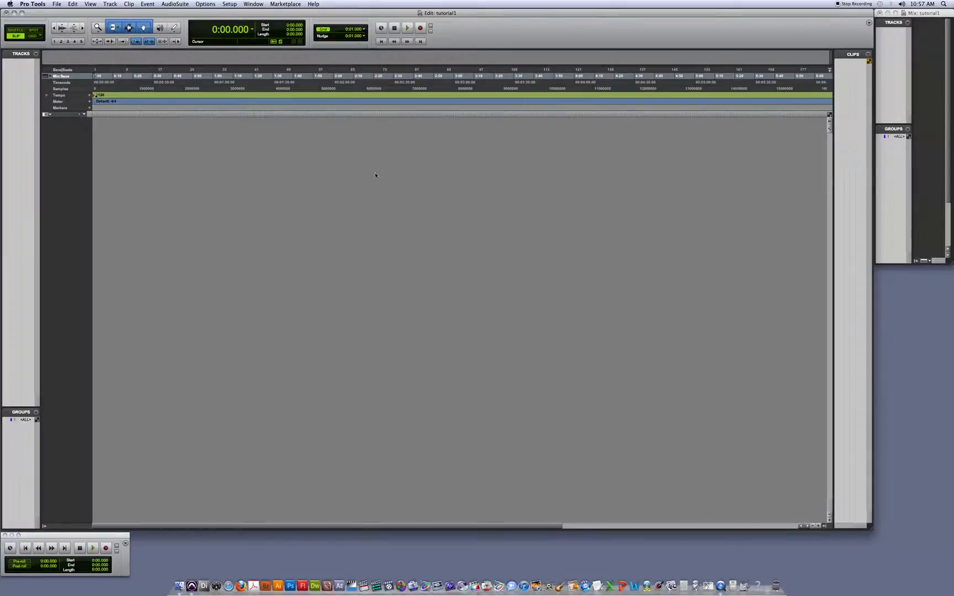
- Make Bars|Beats the main time scale and hide the Minutes:Seconds, Samples, Markers, Tempo and Meter rulers
click(59, 69)
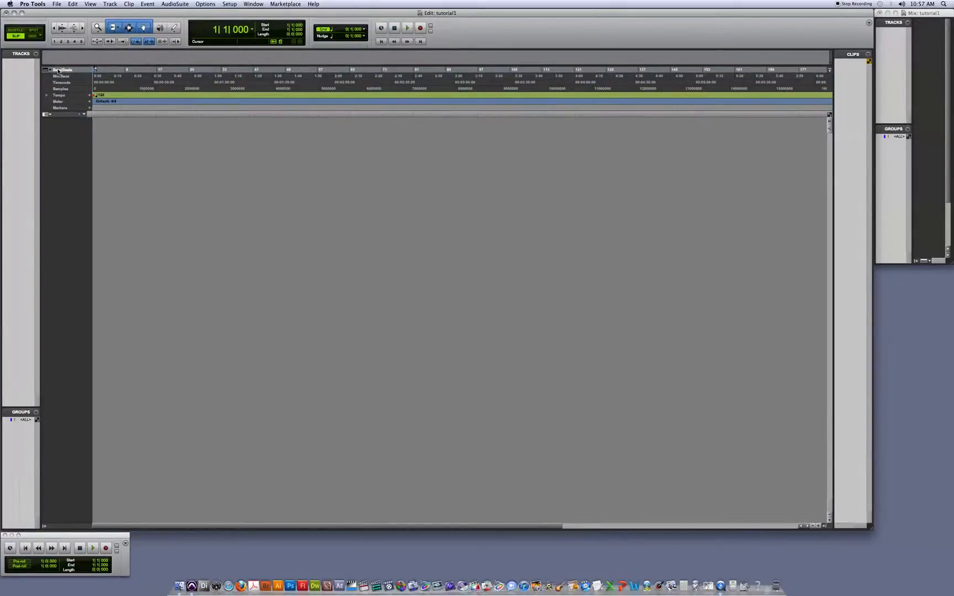
click(51, 71)
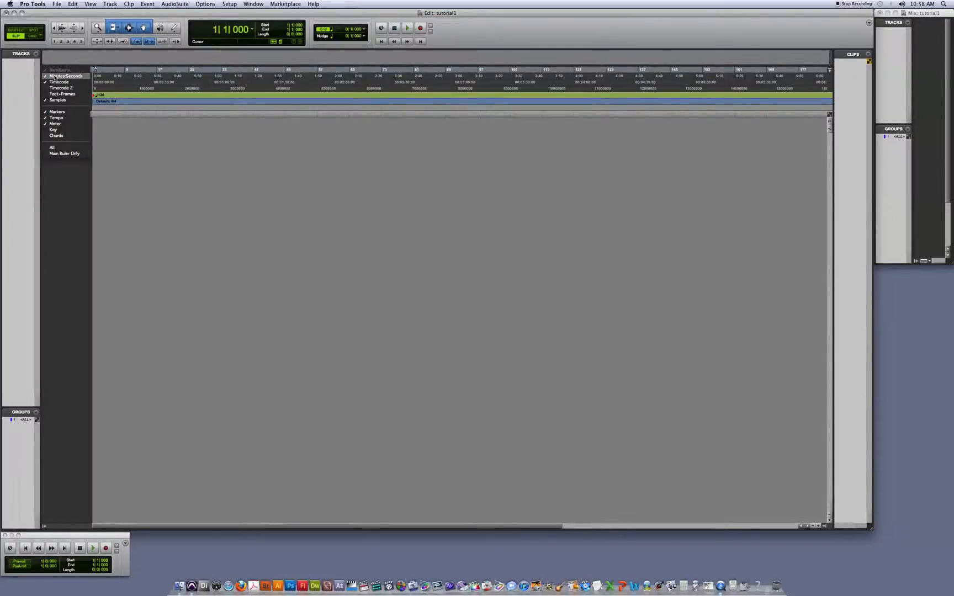
click(55, 76)
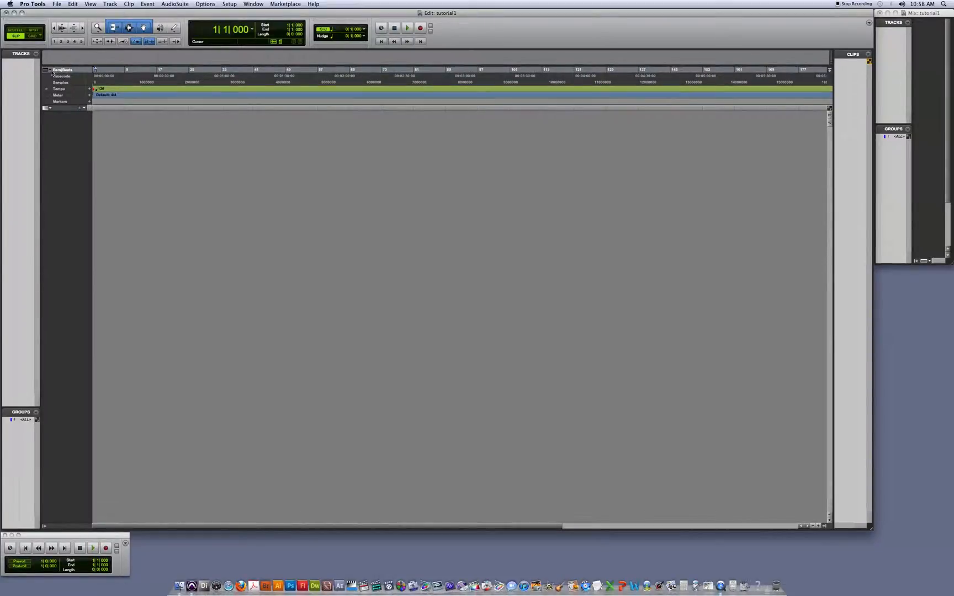
click(53, 74)
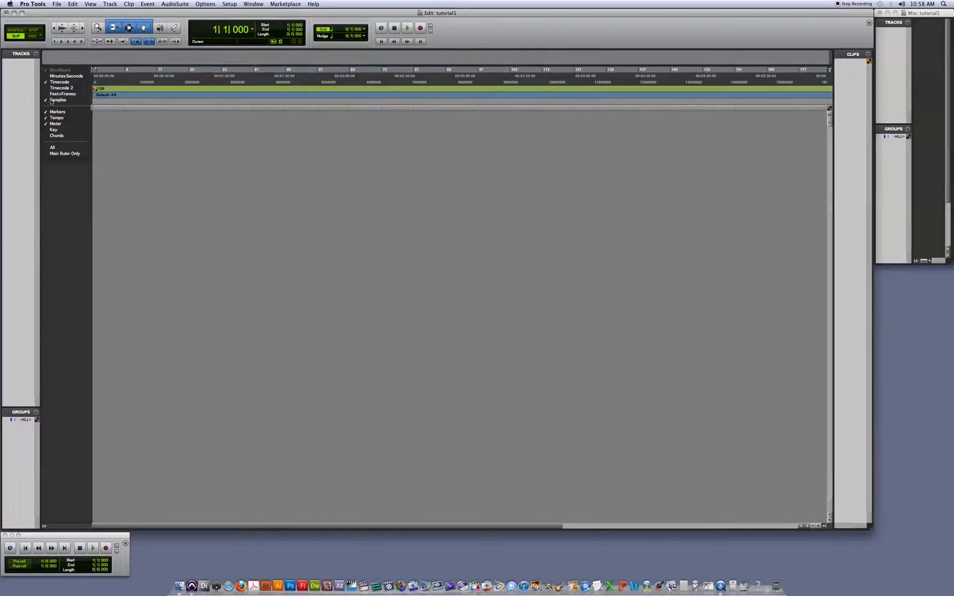
click(55, 100)
click(50, 71)
click(55, 111)
click(52, 69)
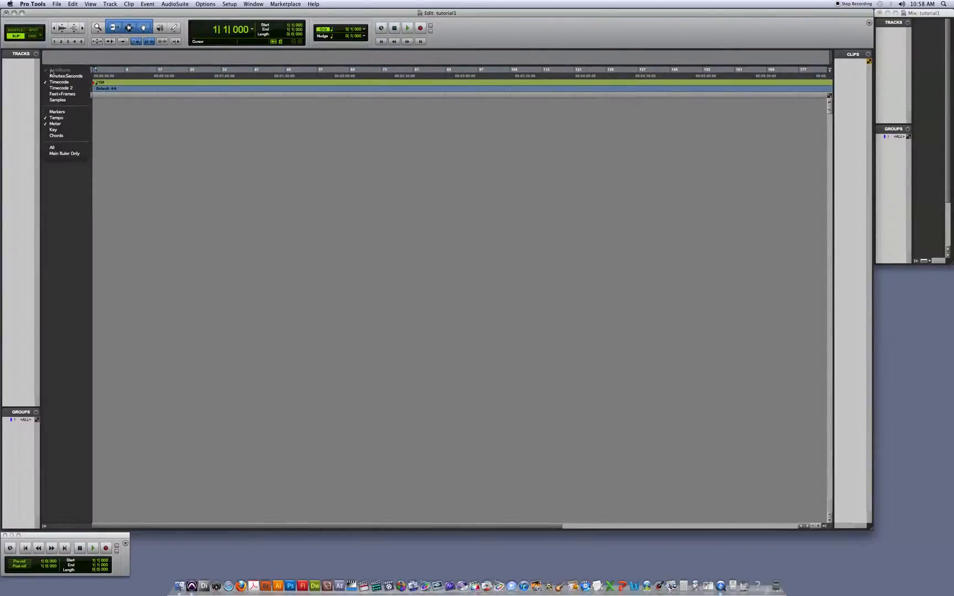
click(58, 117)
click(51, 71)
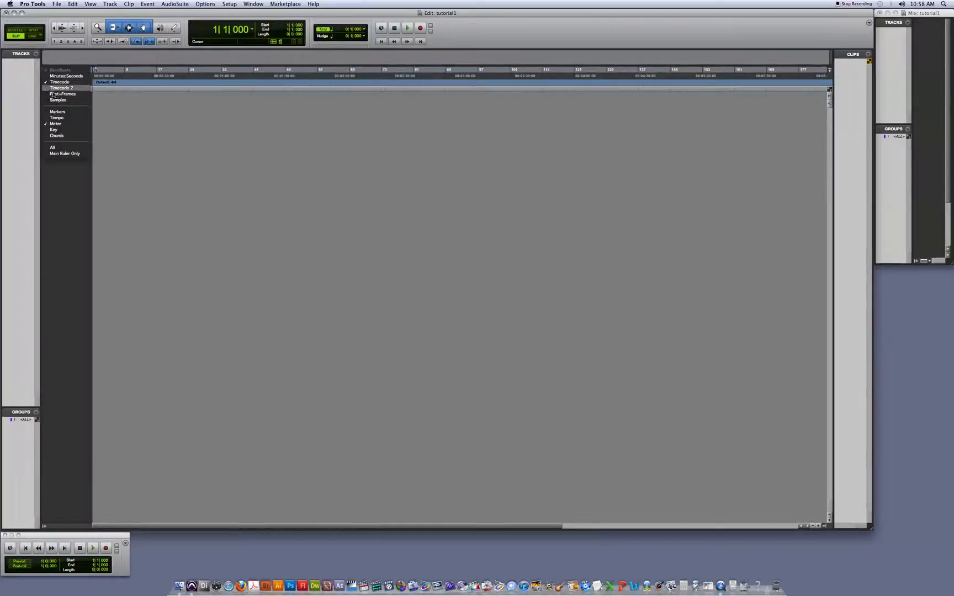
click(56, 123)
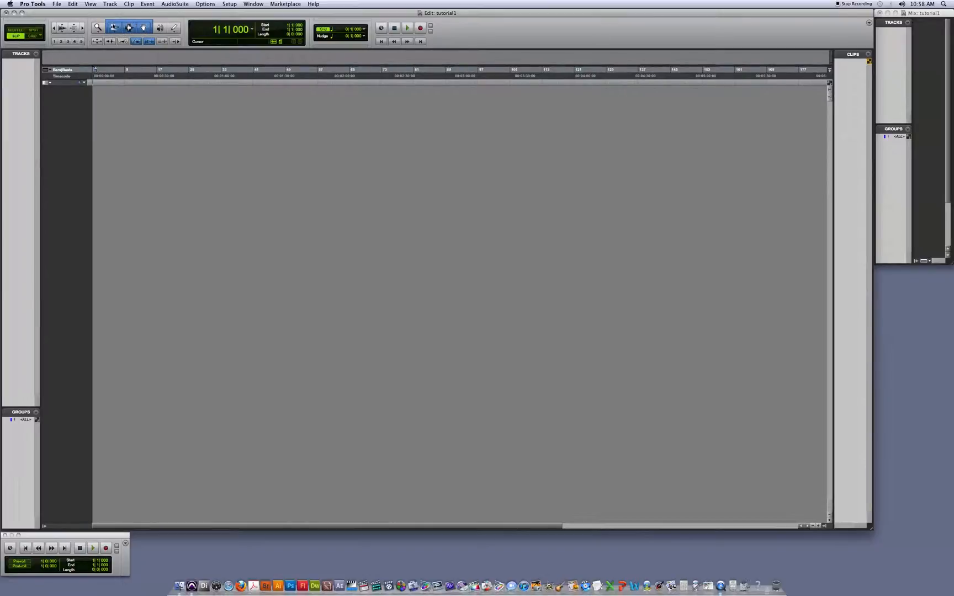
- Switch to the Selector tool alone and re-enable the Smart Tool
click(129, 28)
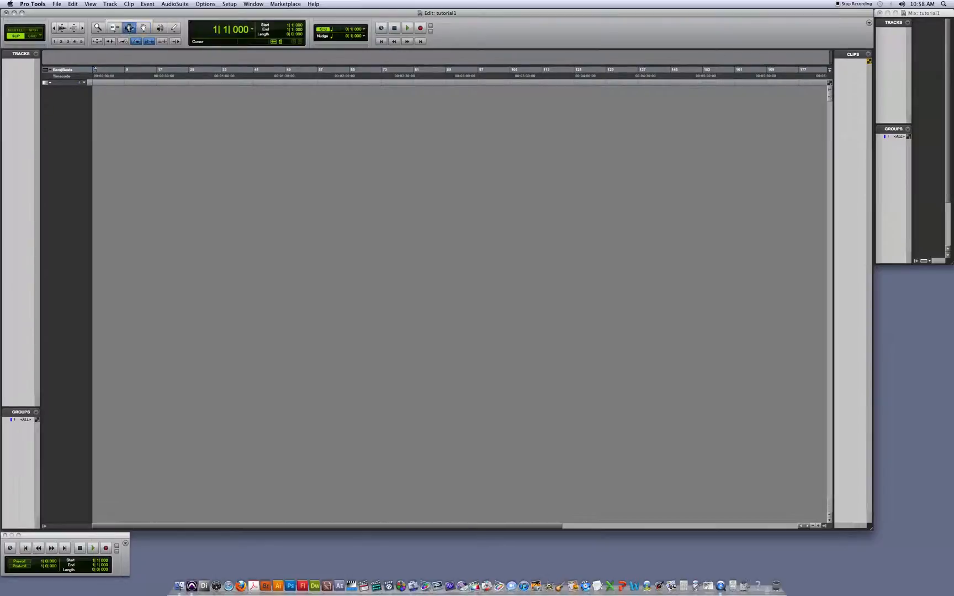
click(125, 23)
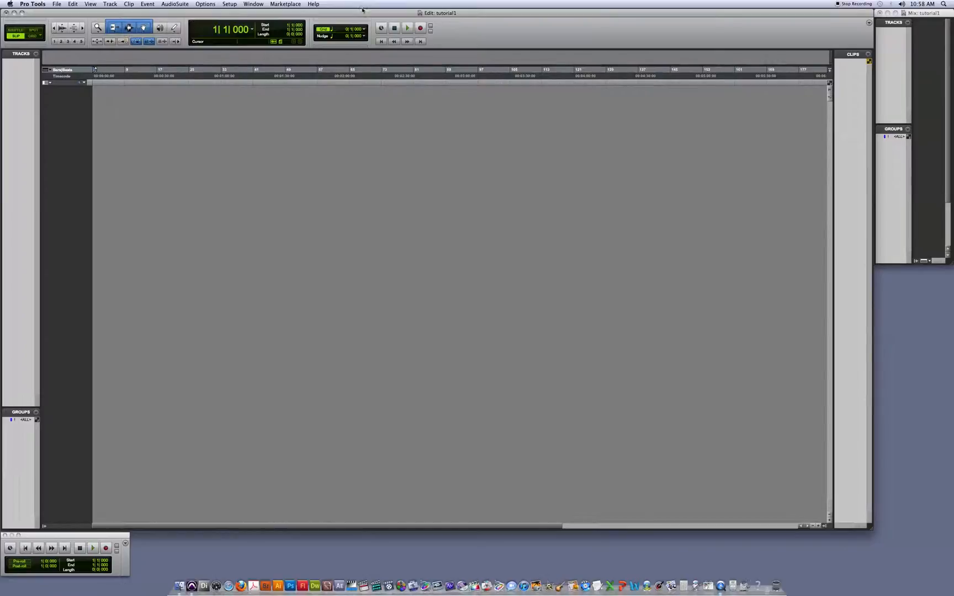
- Set both the grid and the nudge value to the Timecode format with a 1 frame increment
click(365, 29)
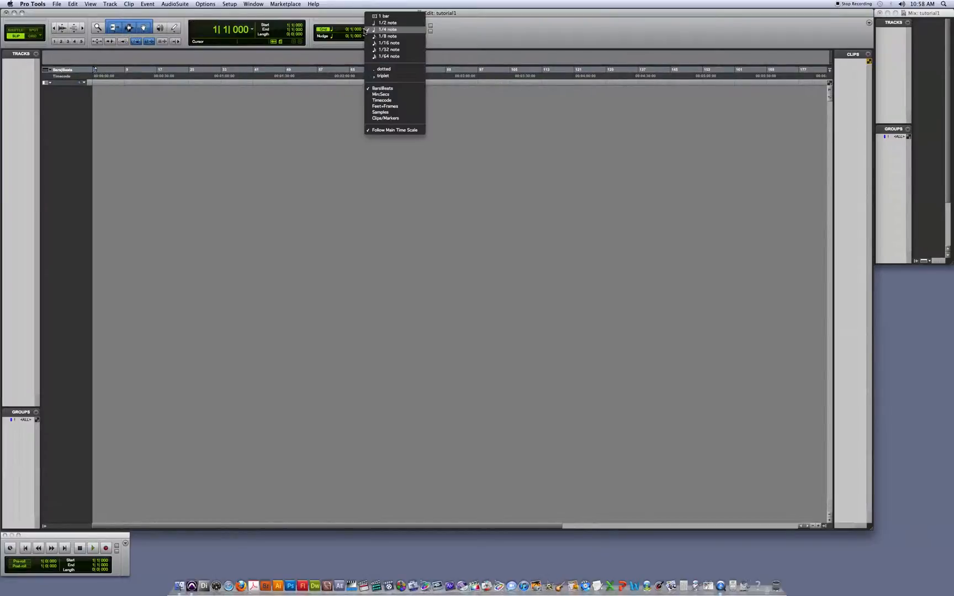
click(385, 100)
click(364, 31)
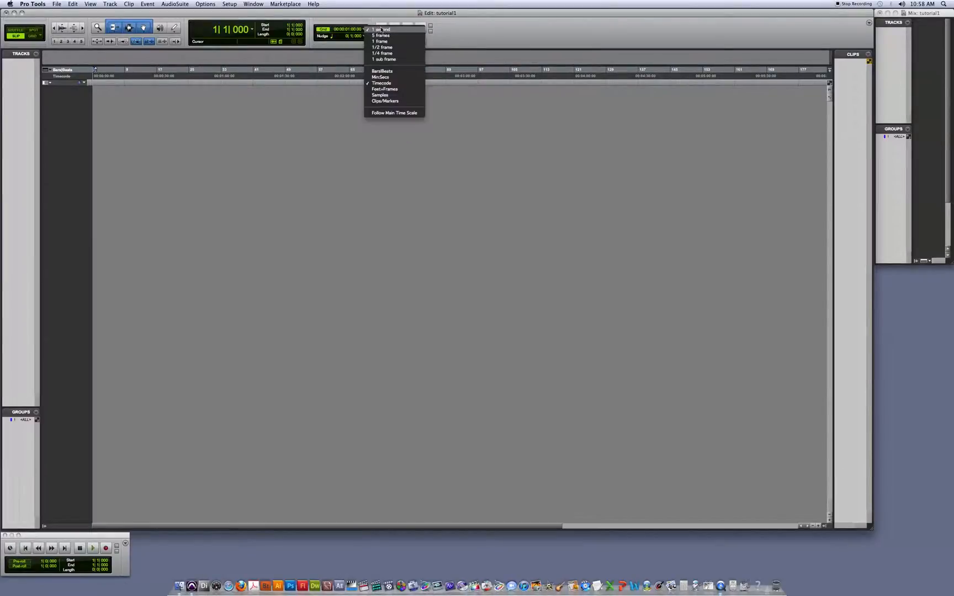
click(390, 42)
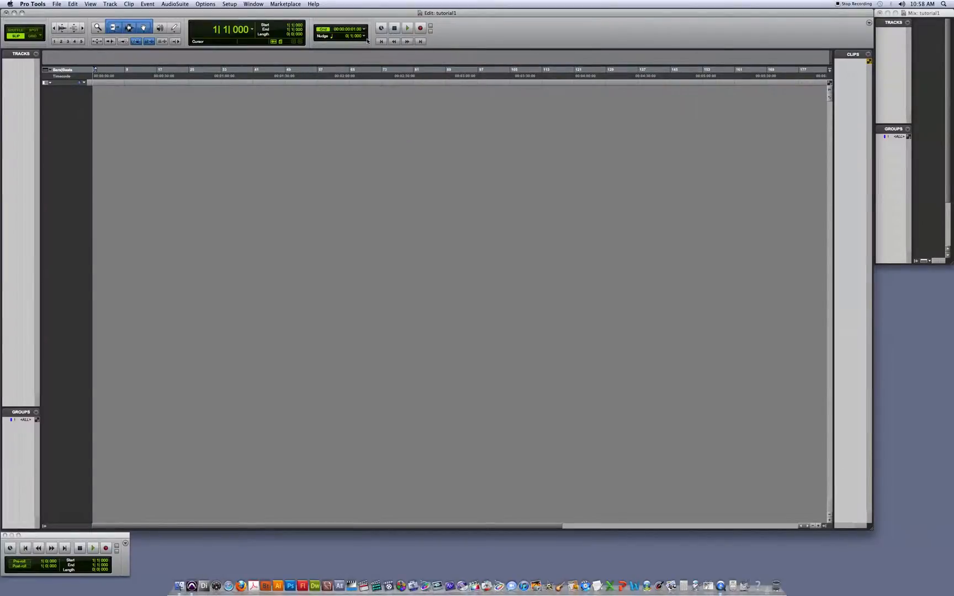
click(365, 37)
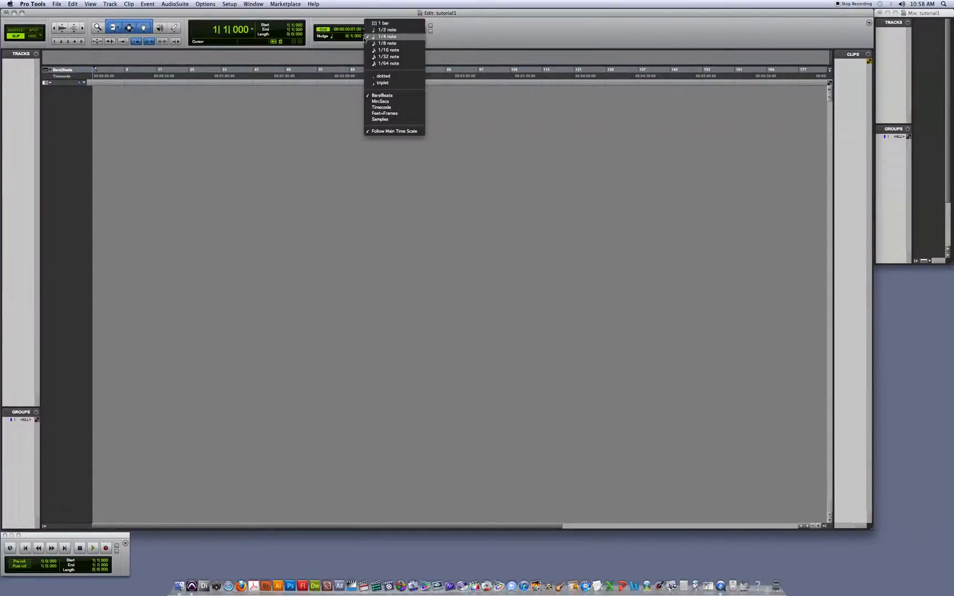
click(382, 107)
click(365, 37)
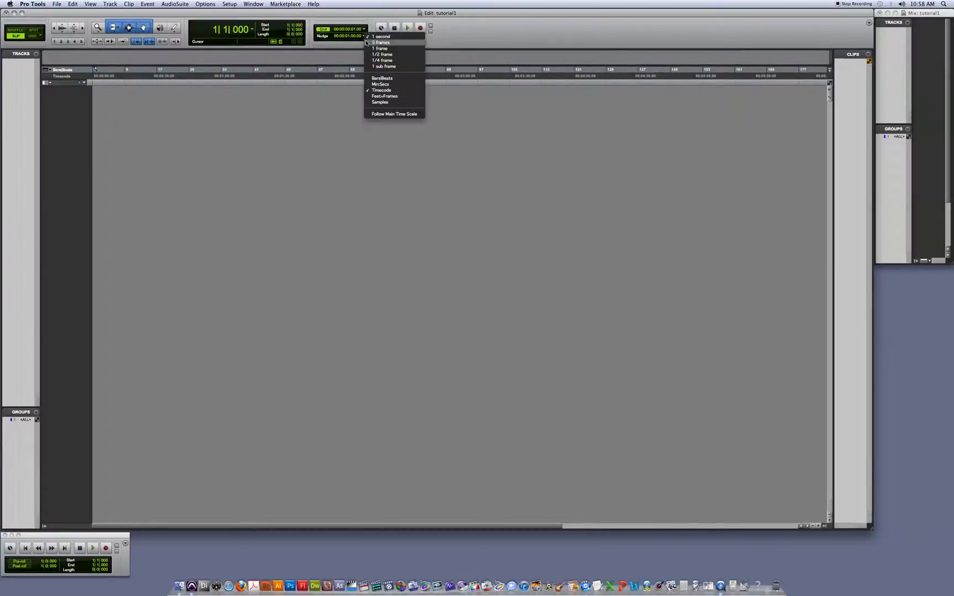
click(382, 49)
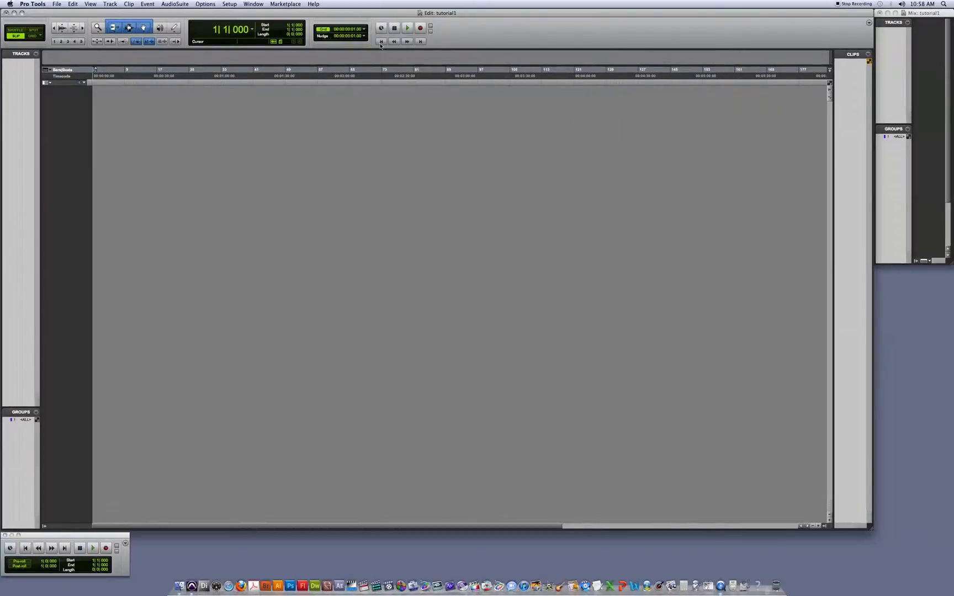
- Change the playback engine to Built-in Line Output, allowing the session to be saved, closed and reopened
click(230, 5)
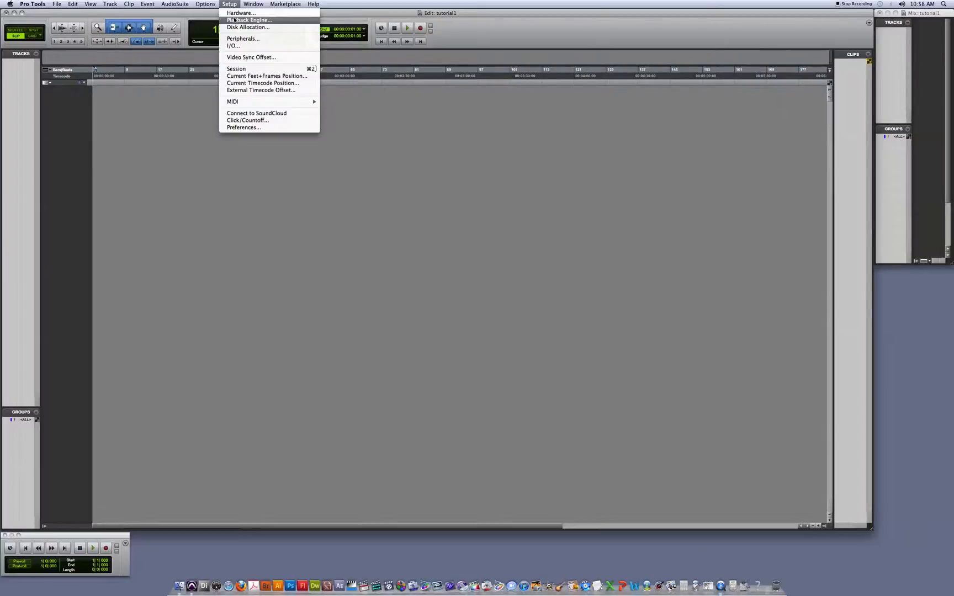
click(235, 20)
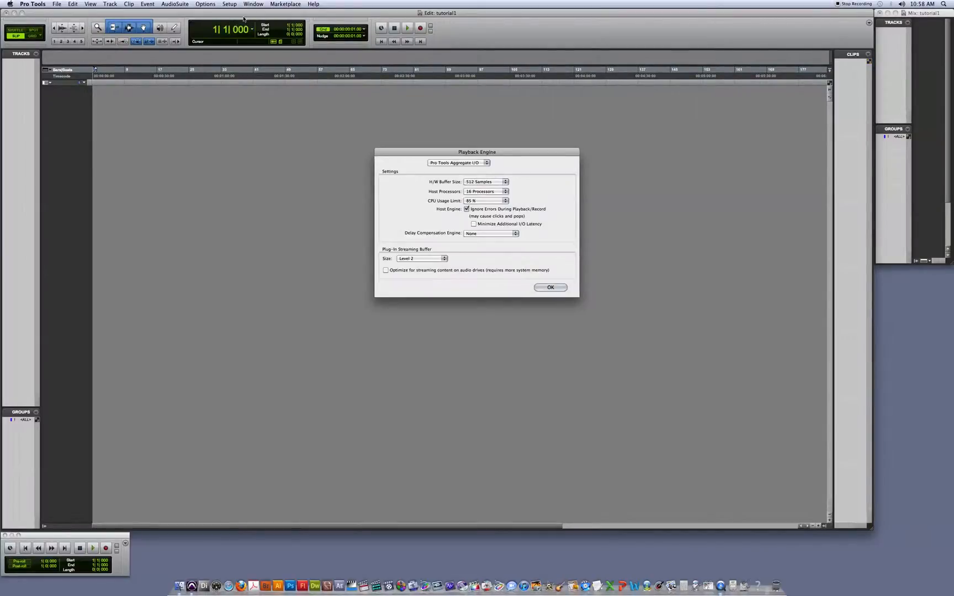
click(484, 163)
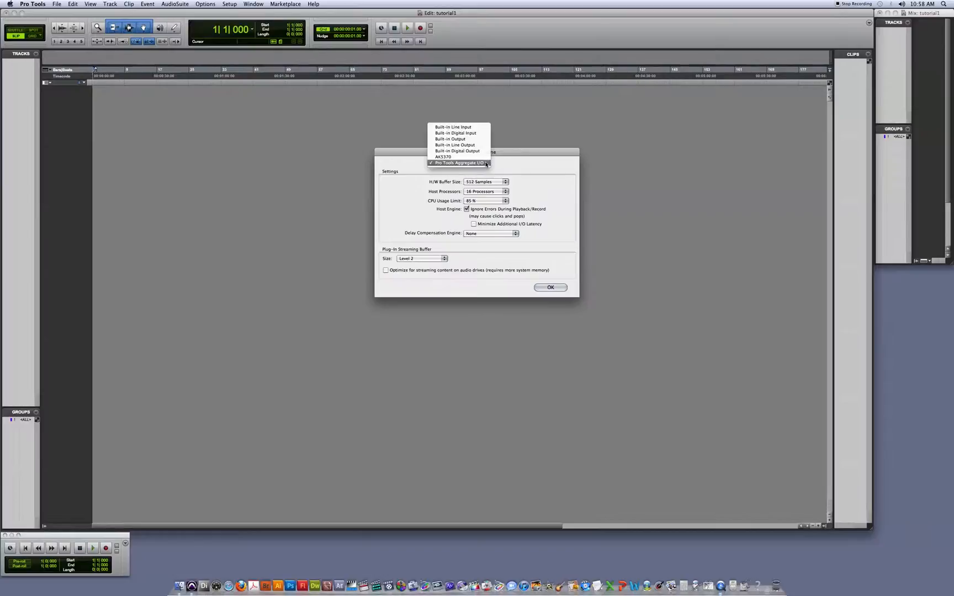
click(479, 146)
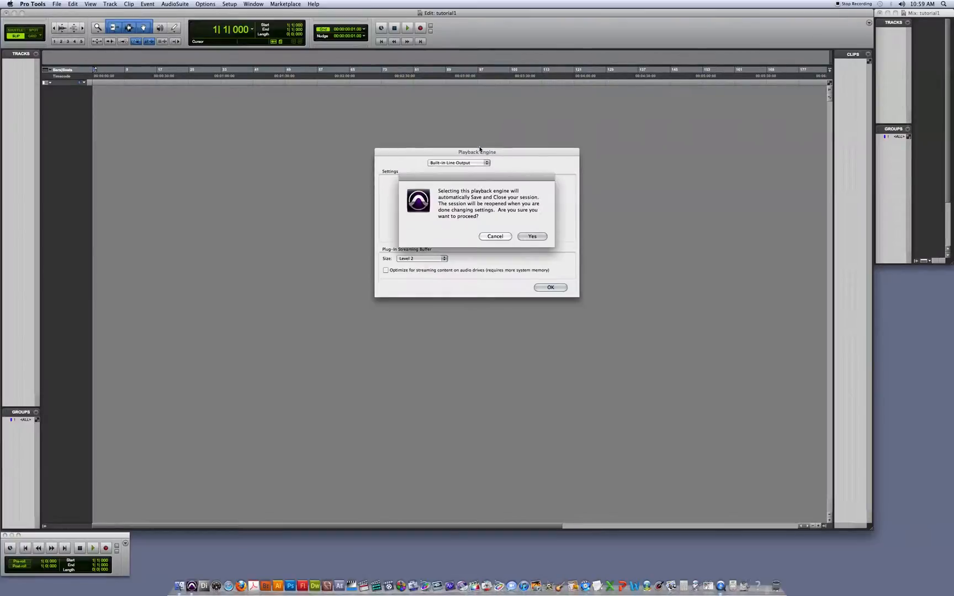
click(532, 237)
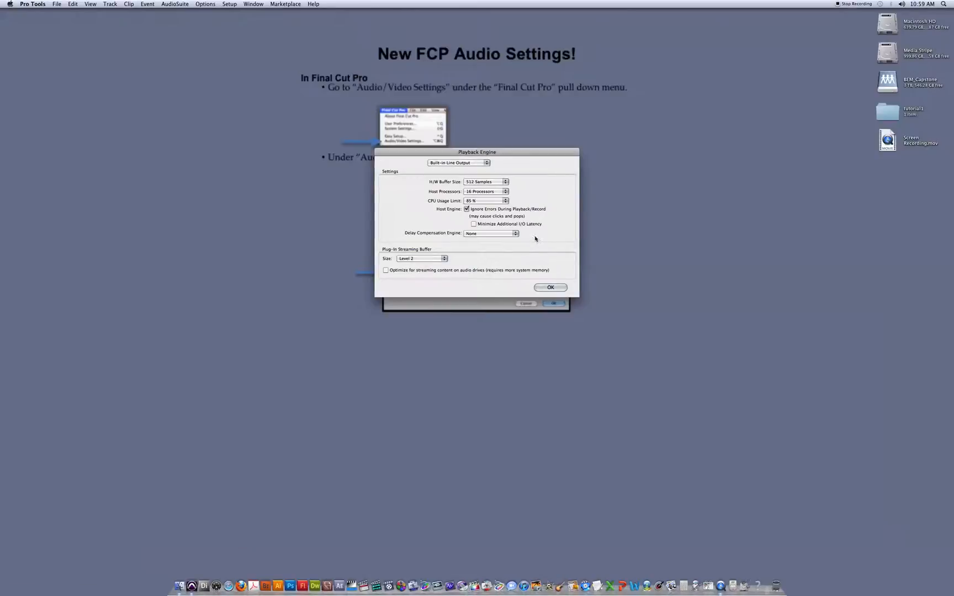
click(551, 287)
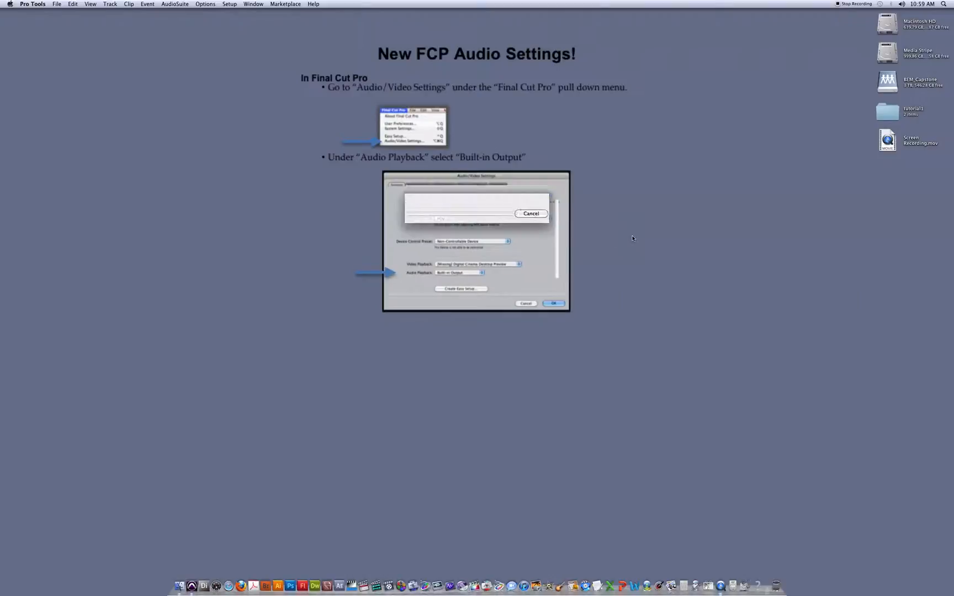
click(502, 290)
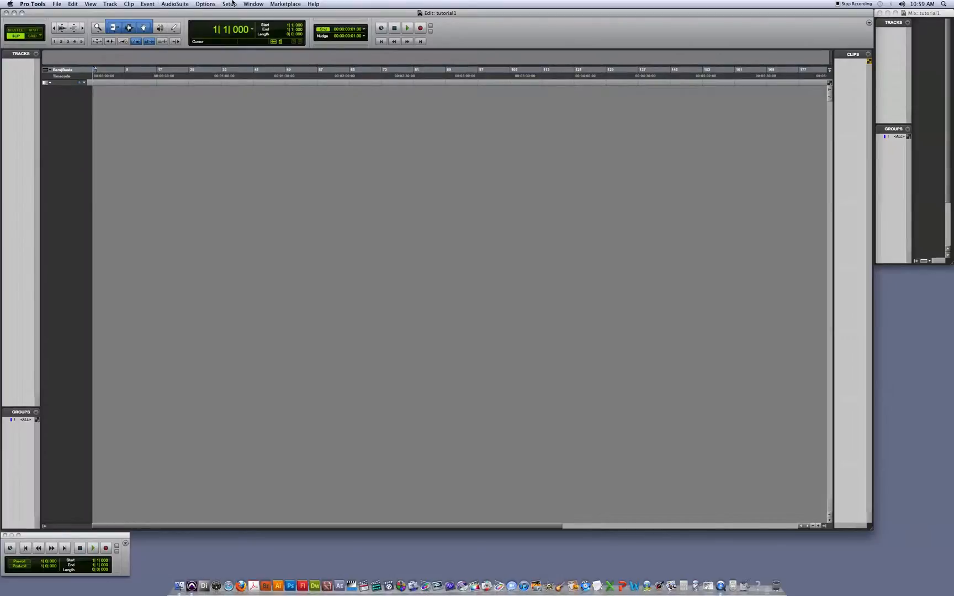
- Open the audio device settings from Hardware Setup, select Built-in Line Output and close Hardware Setup
click(254, 4)
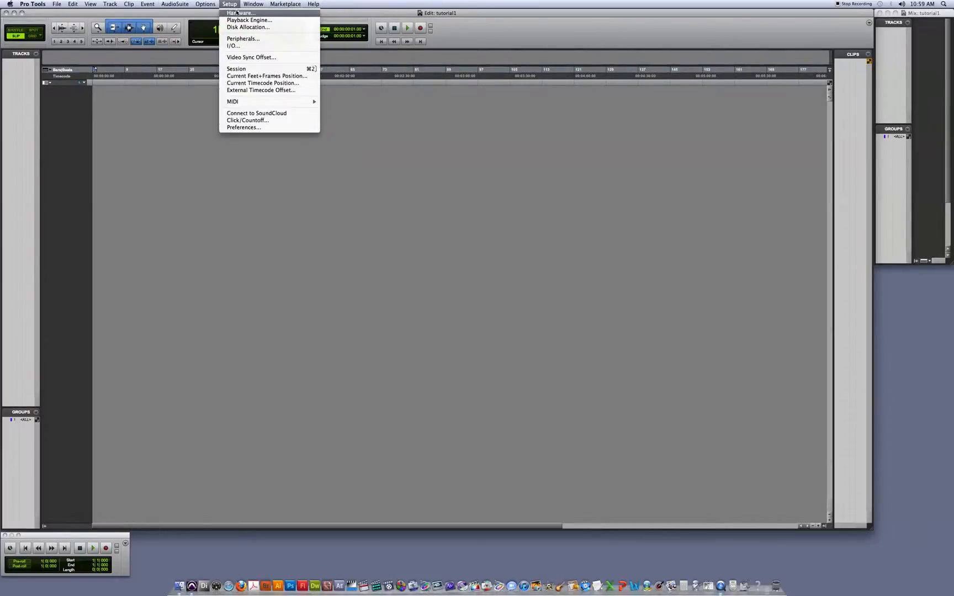
click(237, 13)
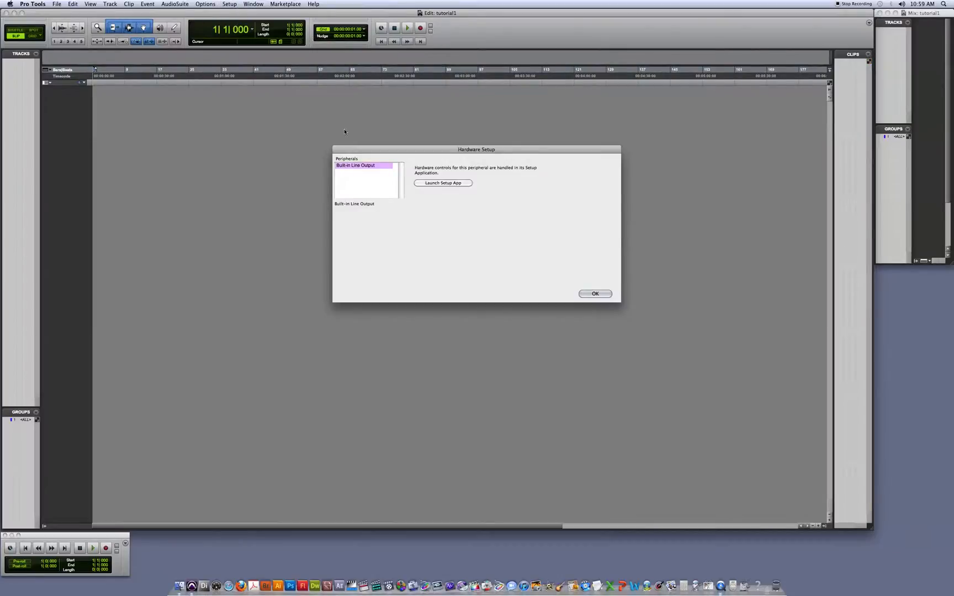
click(434, 184)
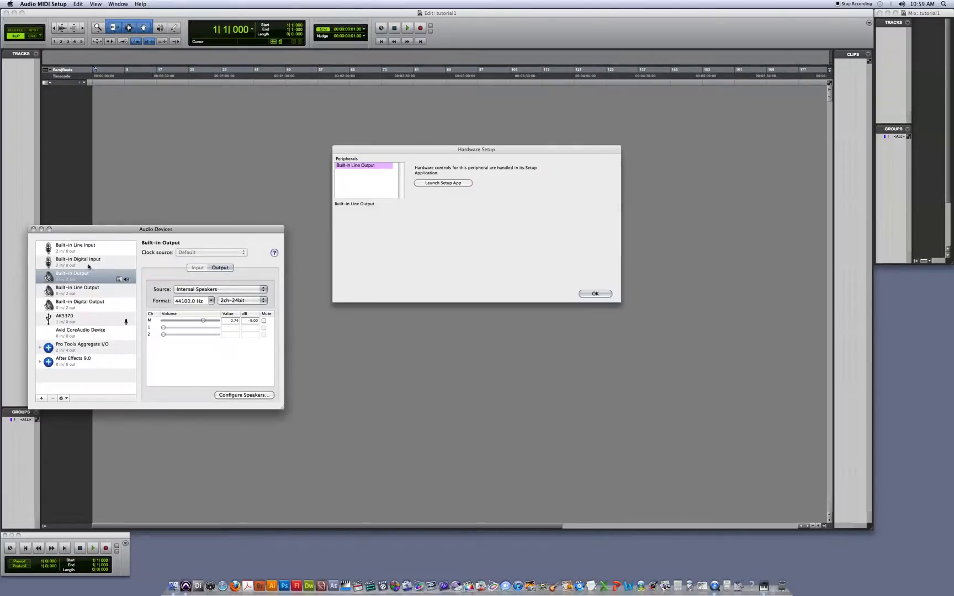
click(98, 294)
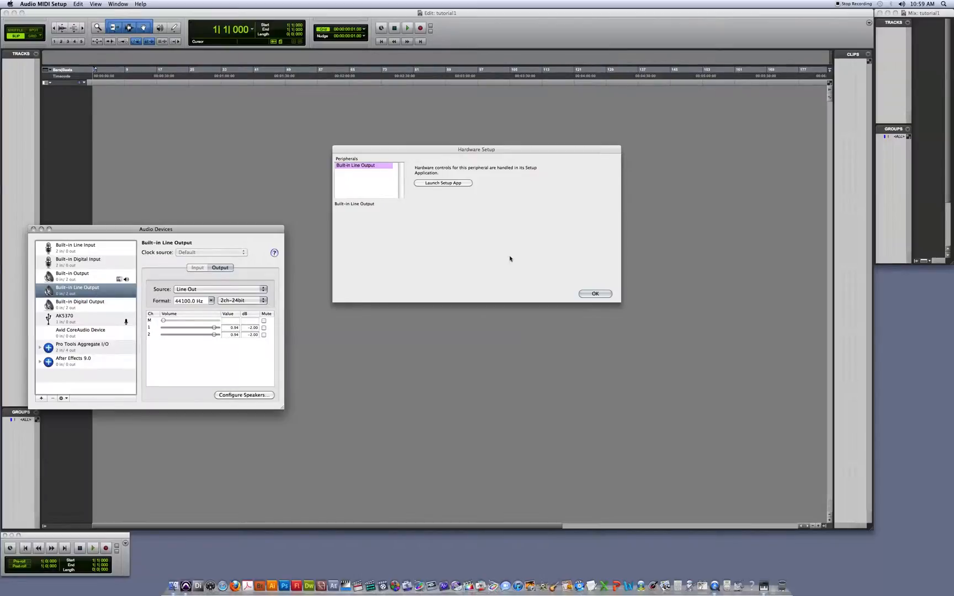
click(583, 293)
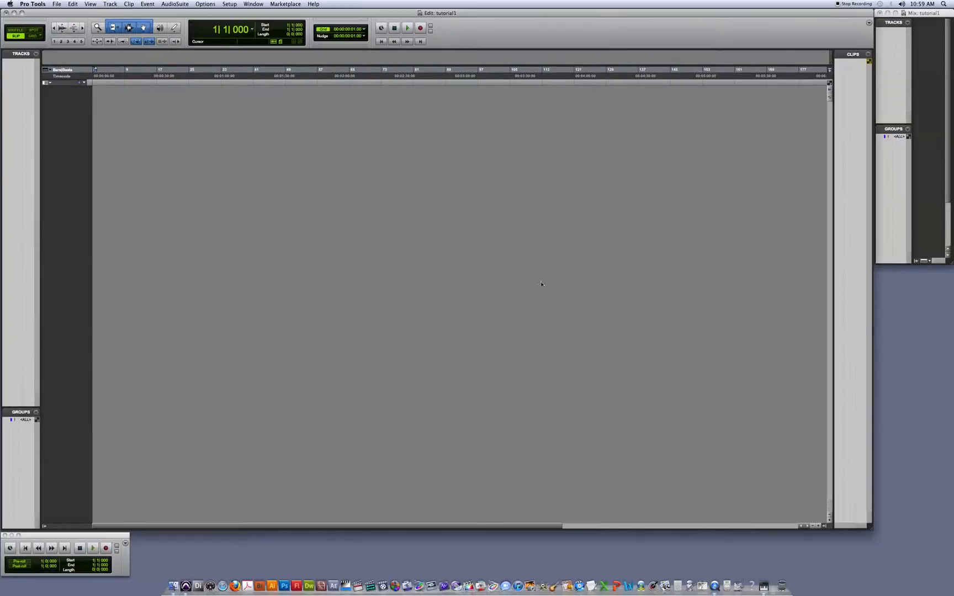
- Delete the Built-in Output 1-2 path from the output paths in the I/O Setup
click(228, 4)
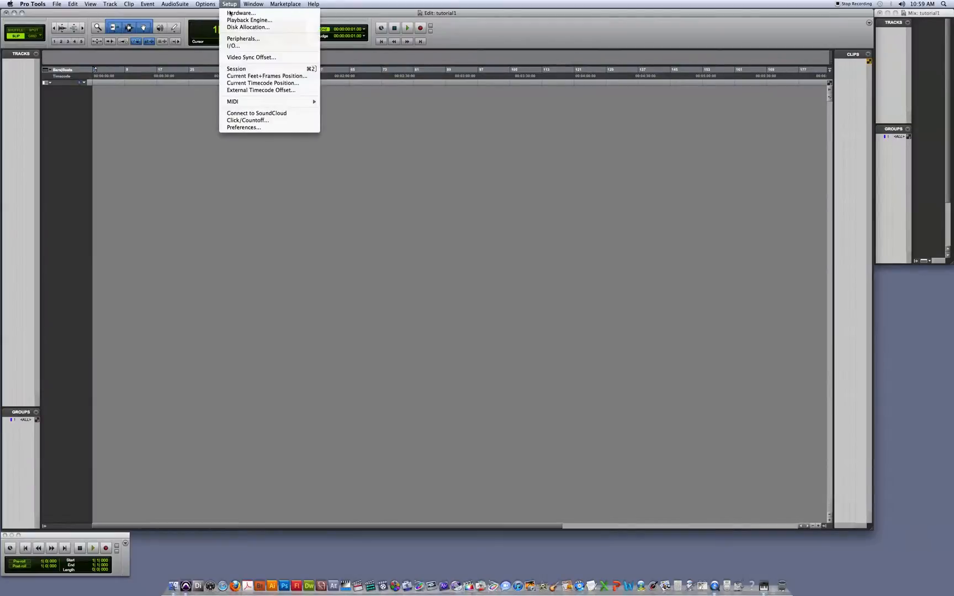
click(250, 47)
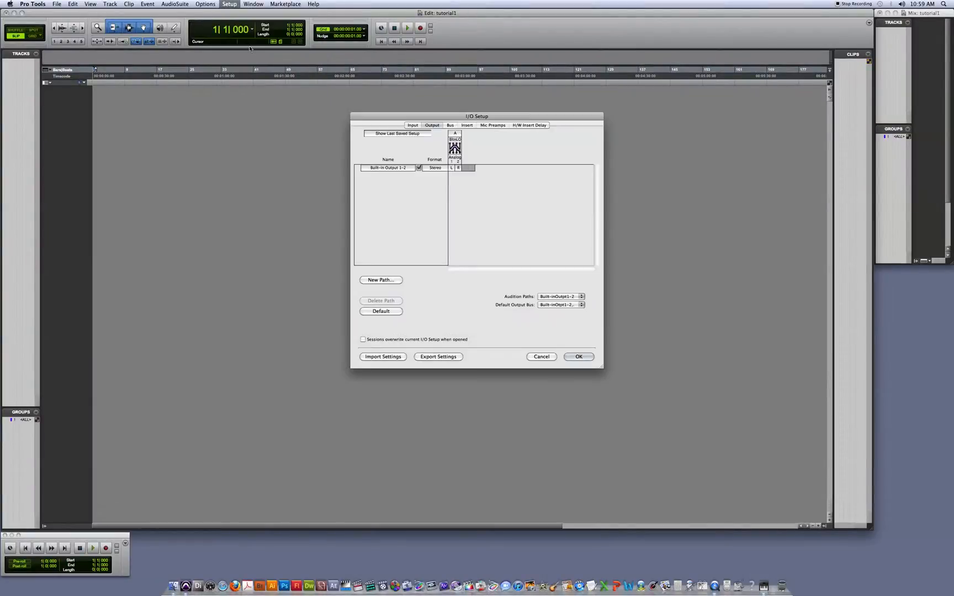
click(394, 169)
click(385, 302)
click(532, 236)
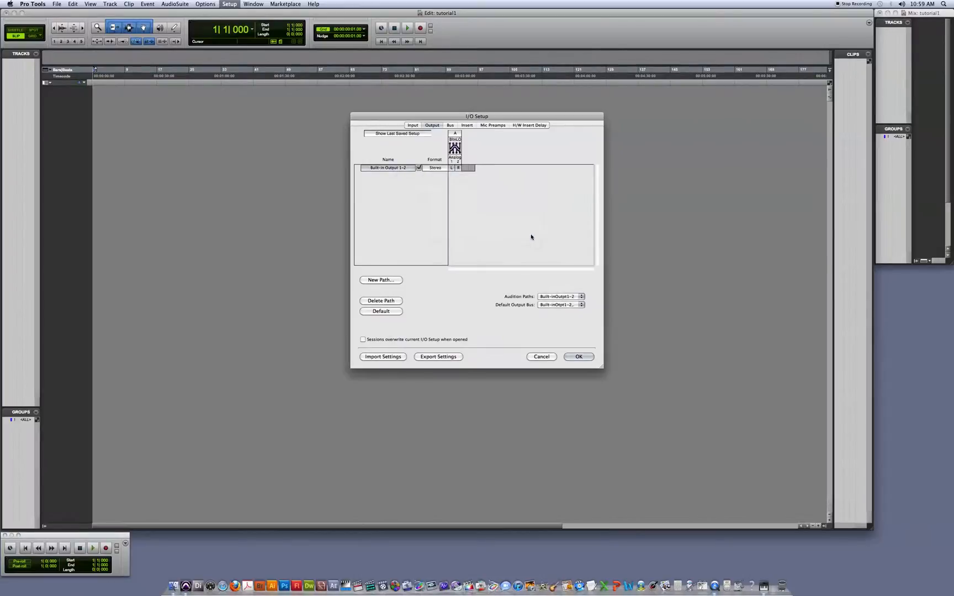
click(585, 296)
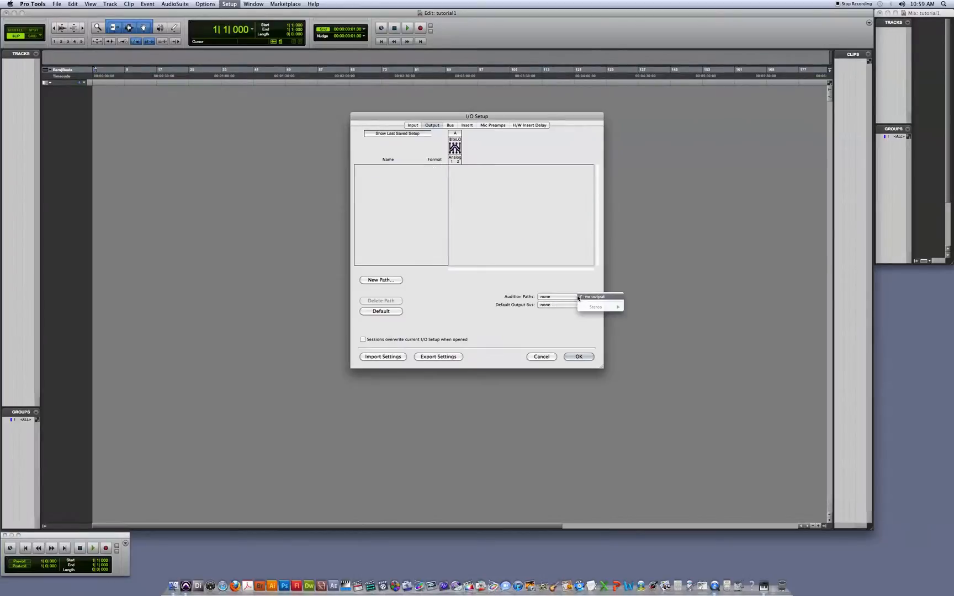
click(411, 303)
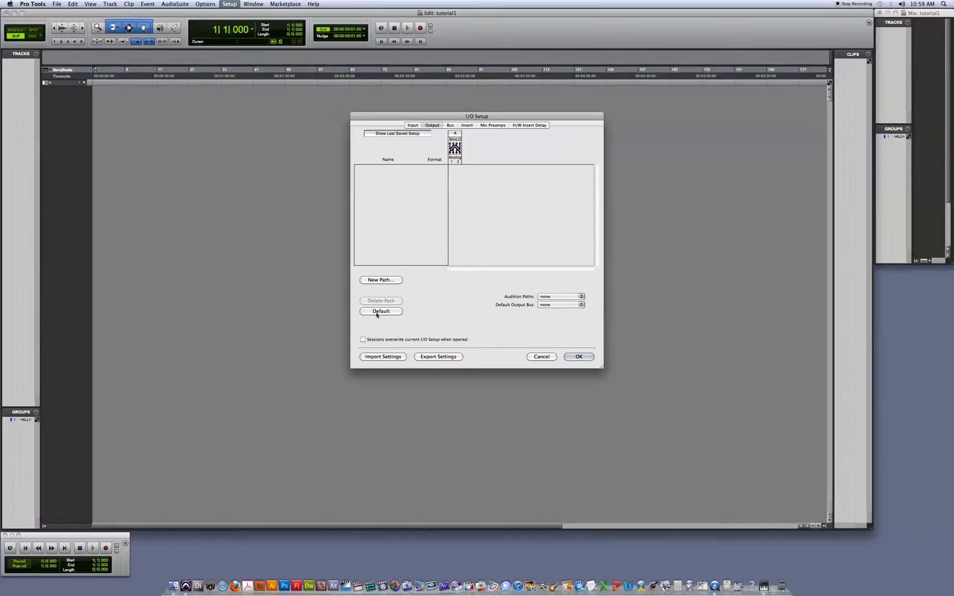
- Restore the default output path, check the audition path options and accept the I/O Setup
click(379, 312)
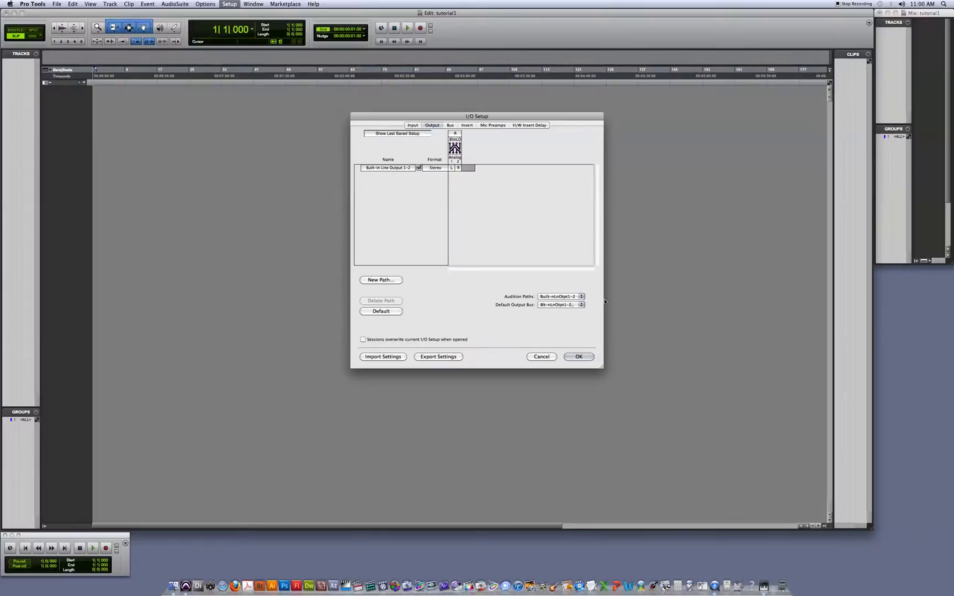
click(583, 298)
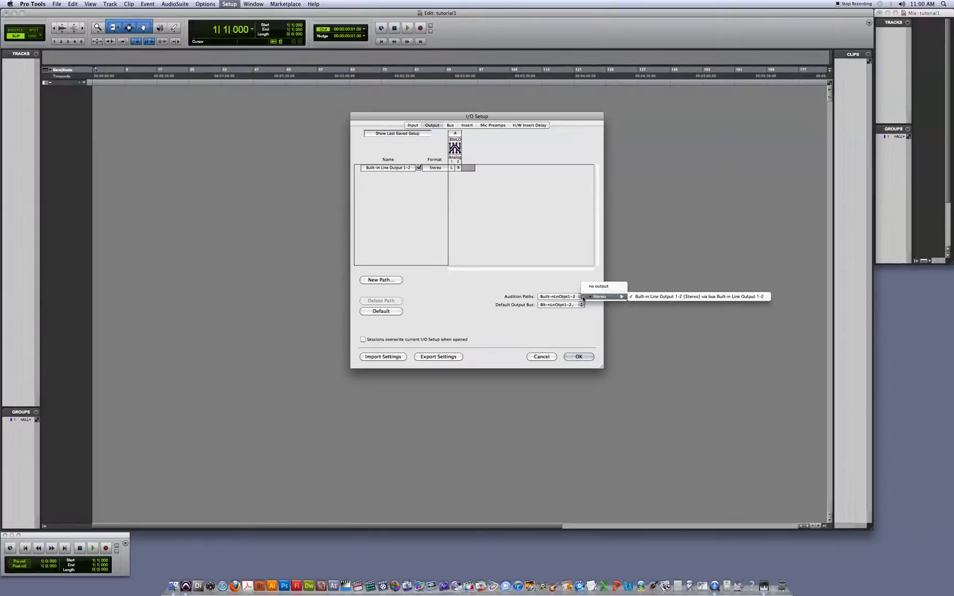
click(567, 287)
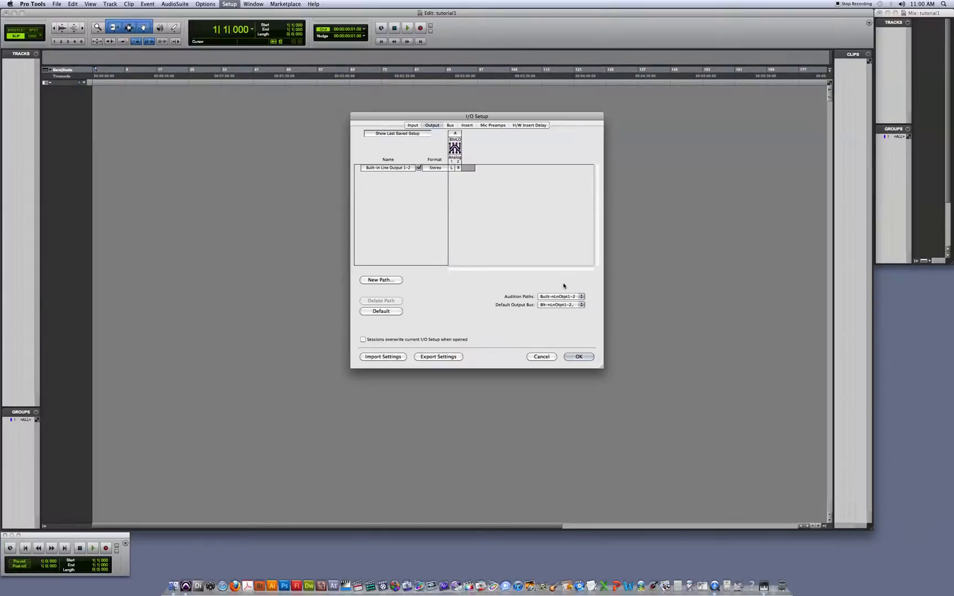
click(575, 359)
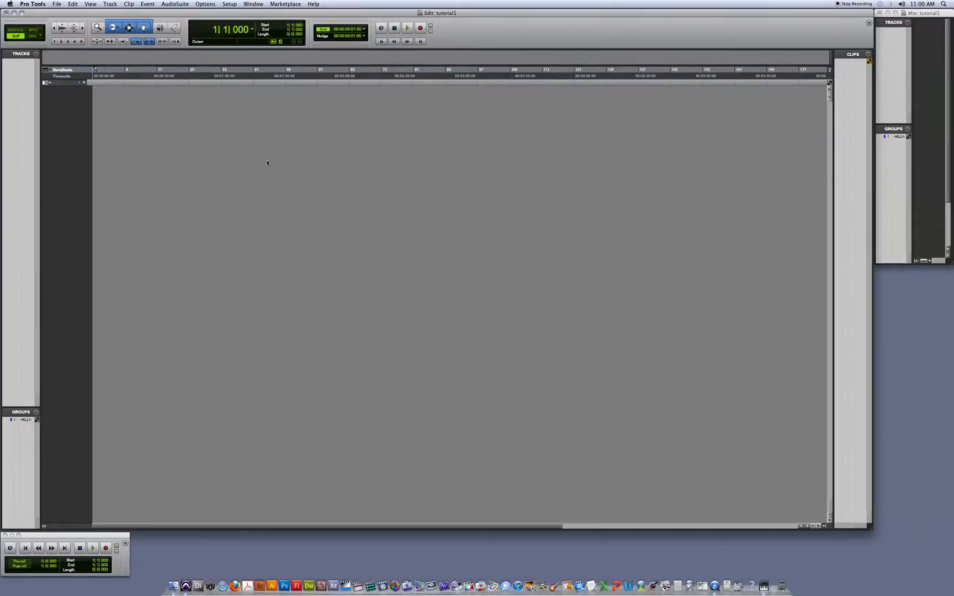
- Make Timecode the main time scale and hide the Bars|Beats ruler
click(53, 76)
click(51, 78)
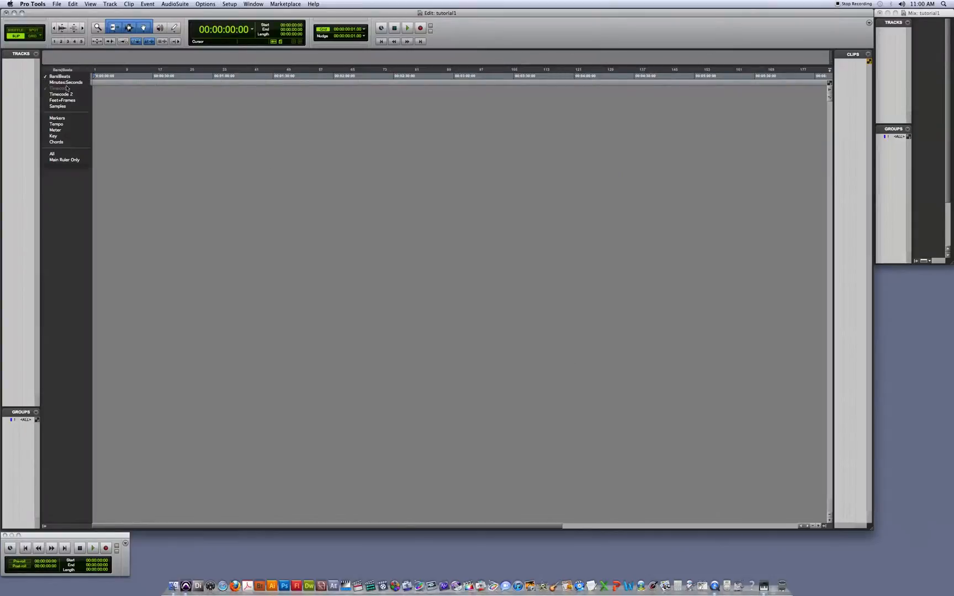
click(161, 80)
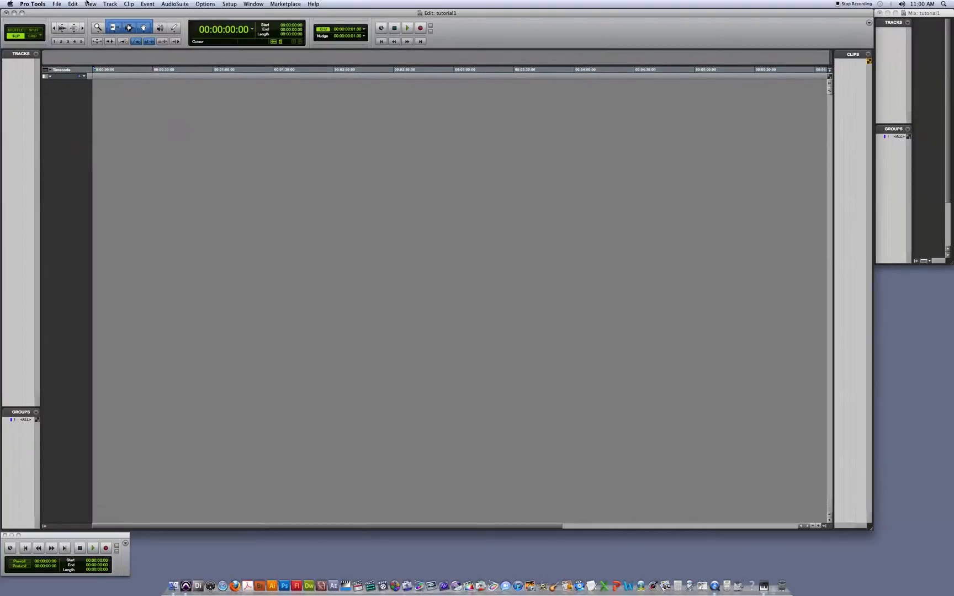
- Create one new mono Audio Track in Samples
click(110, 4)
click(118, 15)
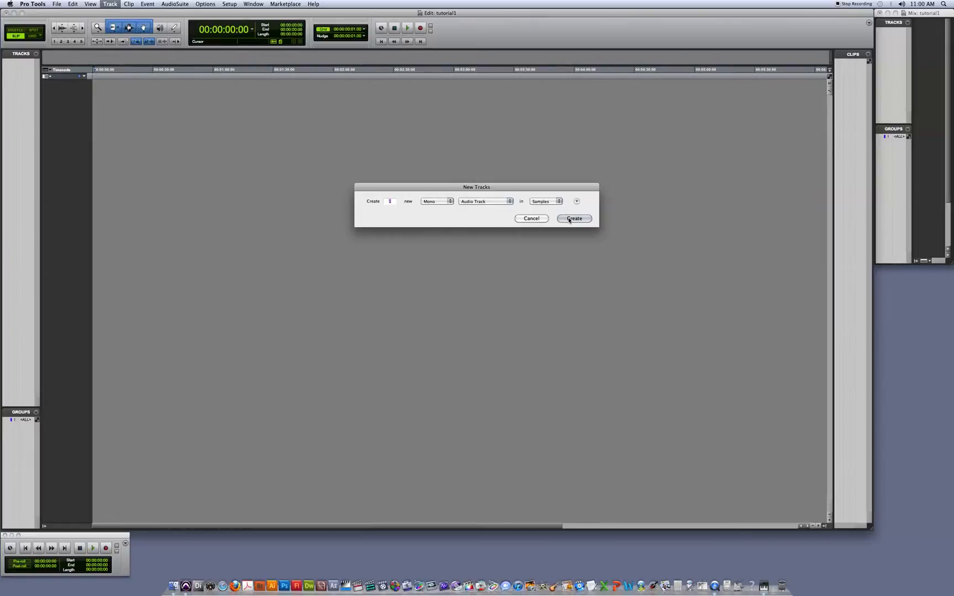
click(570, 219)
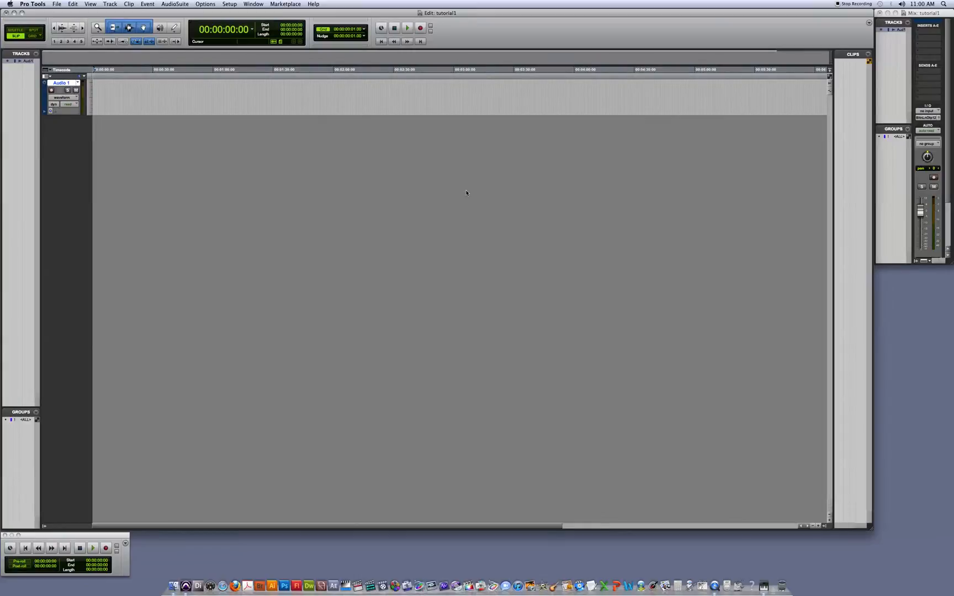
- Import Nightly Open Short.wav from the nightly footage folder on the Media Stripe drive onto the Audio 1 track, using Finder
click(930, 290)
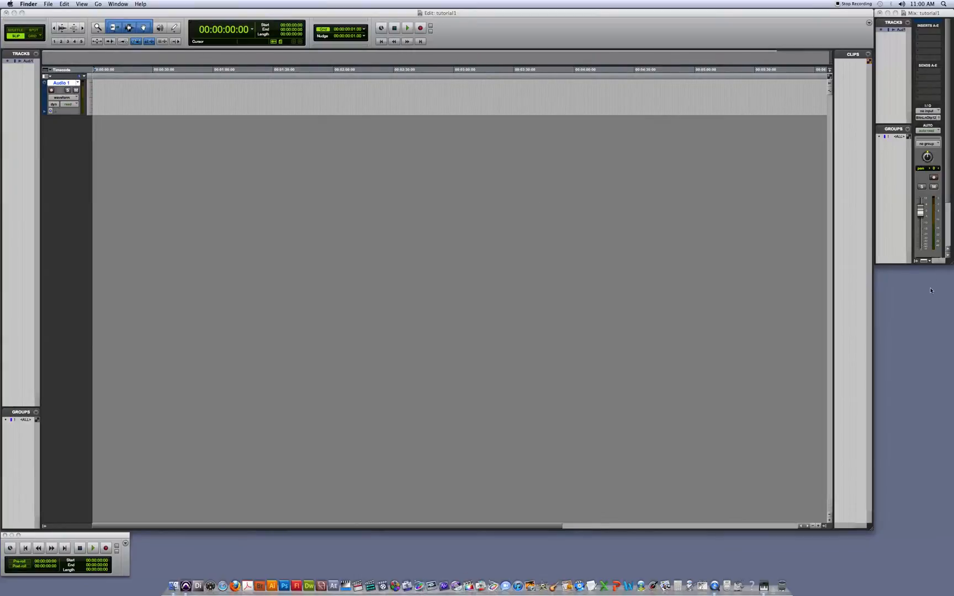
key(super+n)
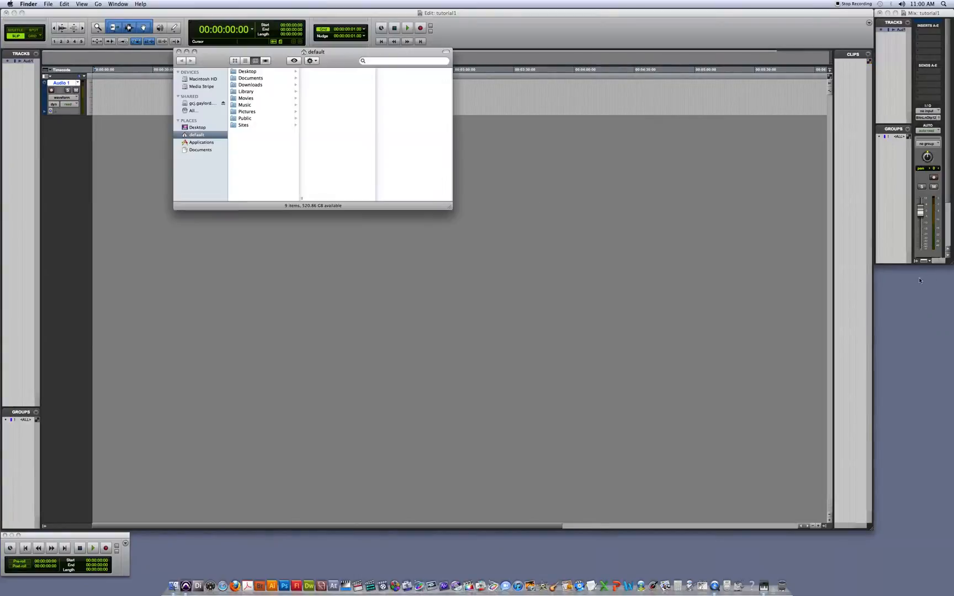
drag(374, 49, 868, 252)
click(695, 289)
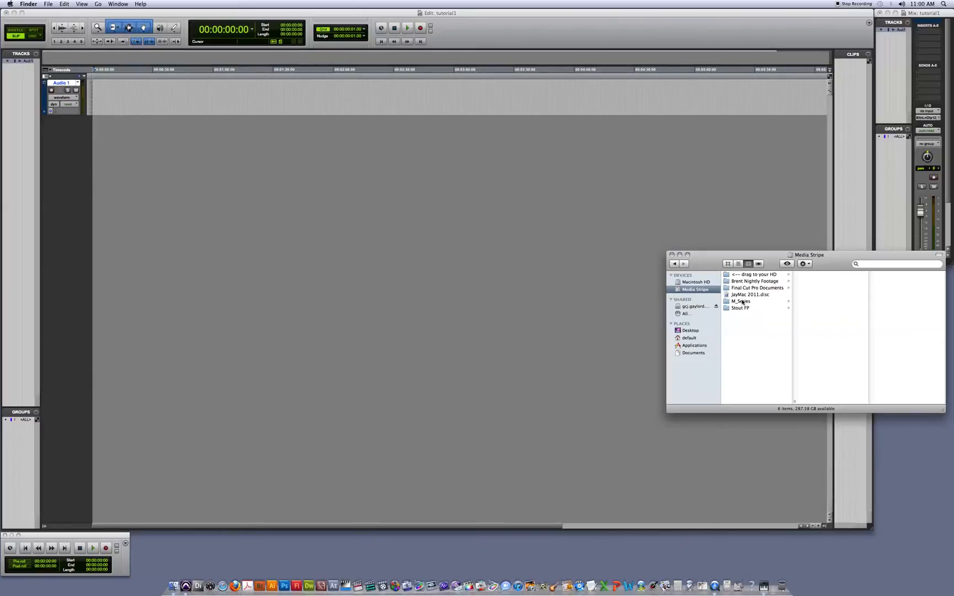
click(745, 283)
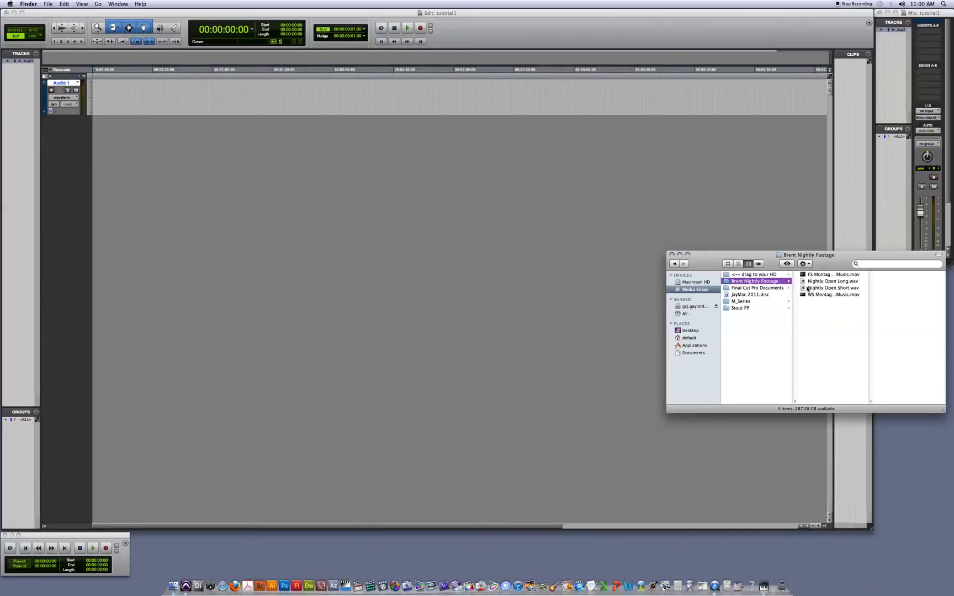
drag(807, 288, 97, 95)
drag(803, 289, 122, 100)
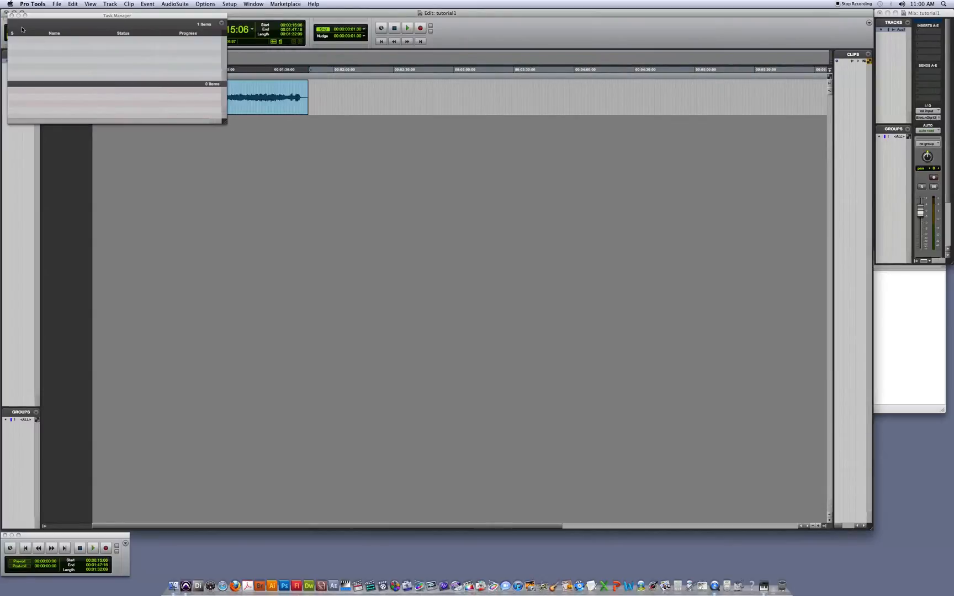
- Close the Task Manager, move the imported clip to the start of the Audio 1 timeline and play it back
click(12, 15)
drag(162, 108, 132, 108)
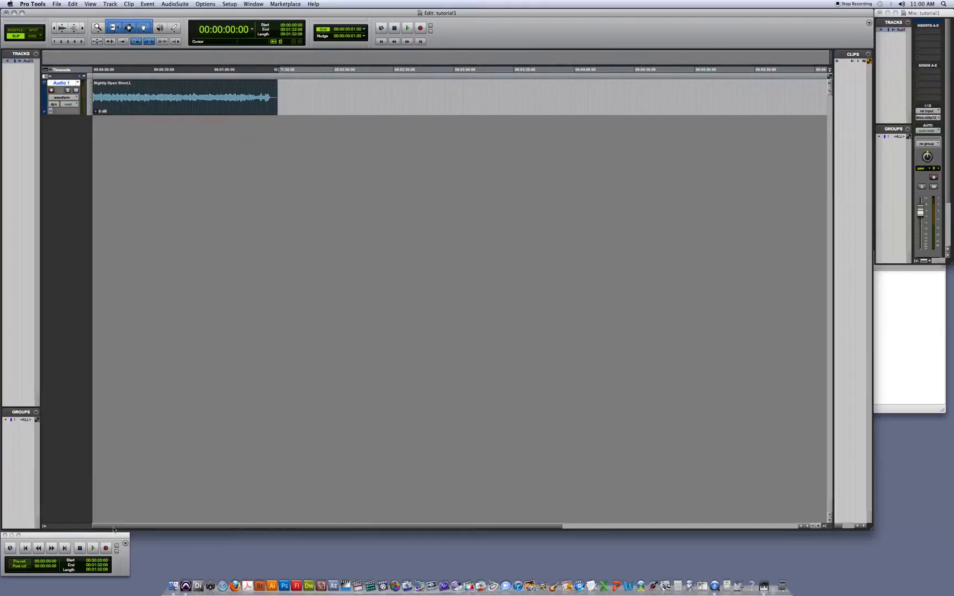
key(space)
key(space)
- Create one stereo Master Fader track and play the session briefly to check its level meter
click(105, 5)
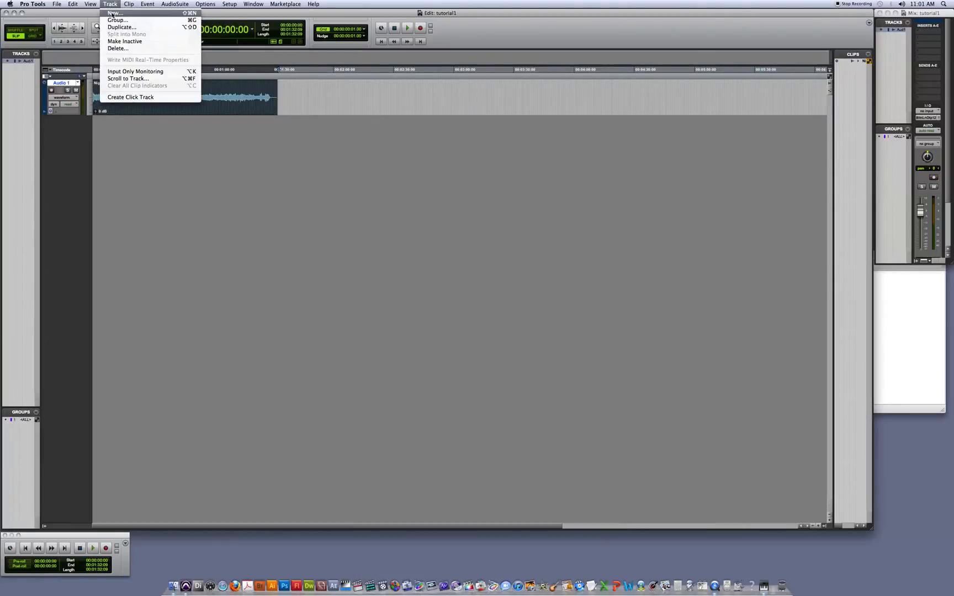
click(112, 15)
click(450, 202)
click(436, 207)
click(502, 202)
click(478, 213)
click(572, 218)
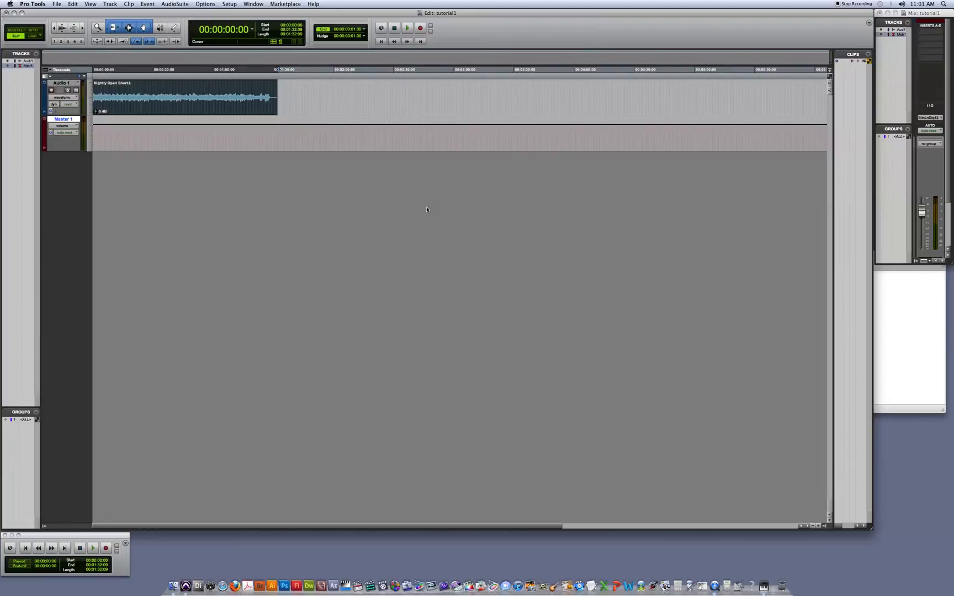
key(space)
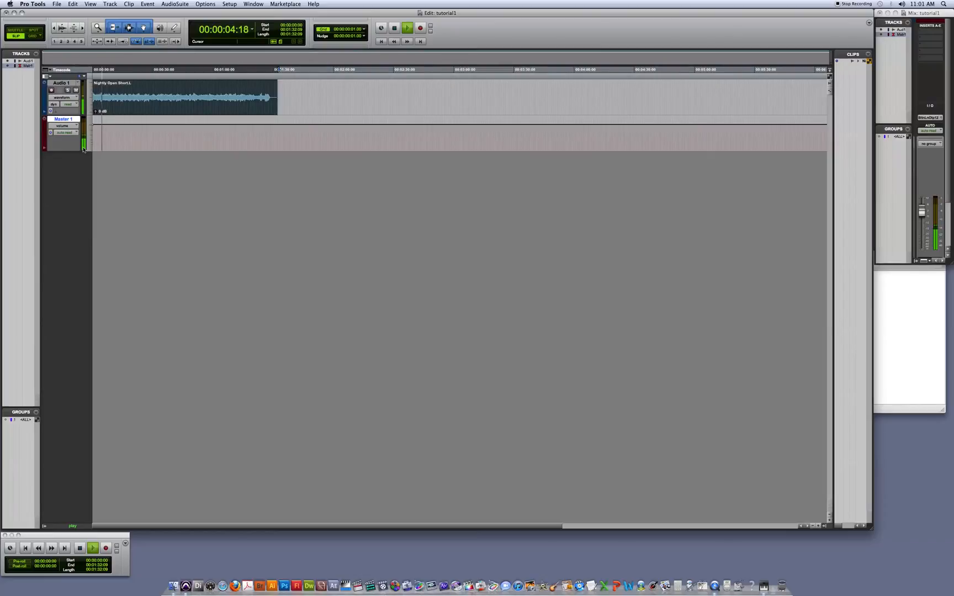
key(space)
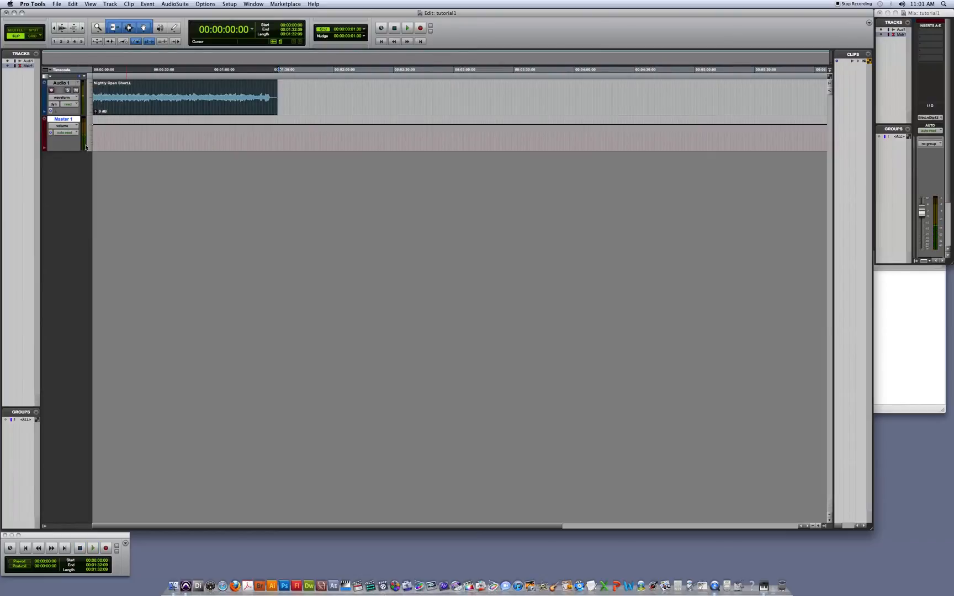